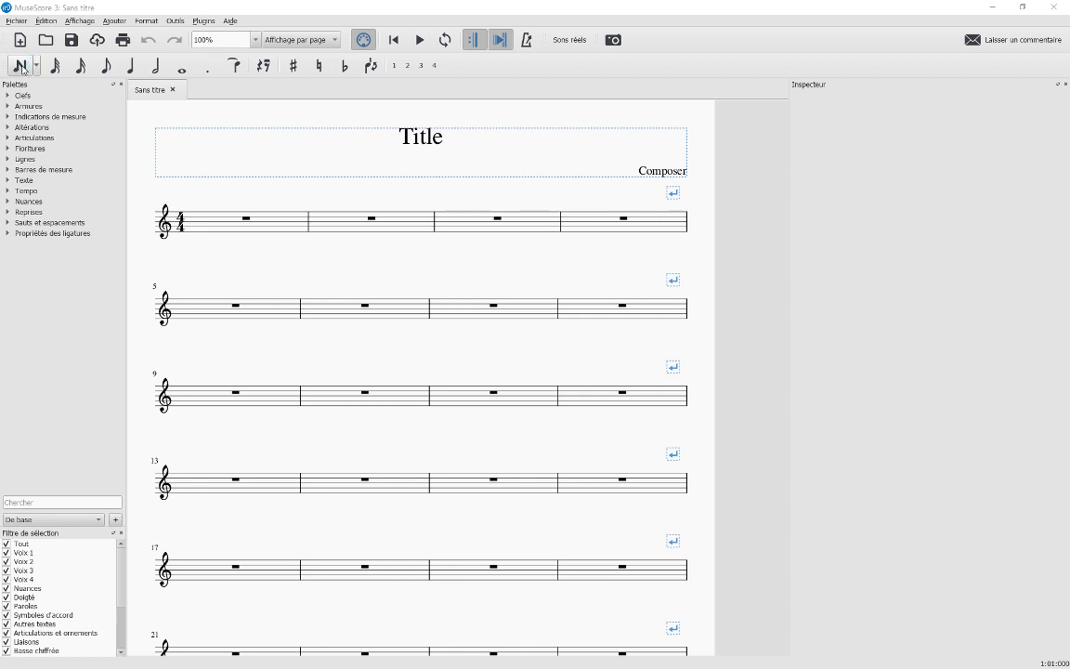
Enter quarter notes C, D, E, C in measure 1 and skip past empty measure 2
left_click(21, 67)
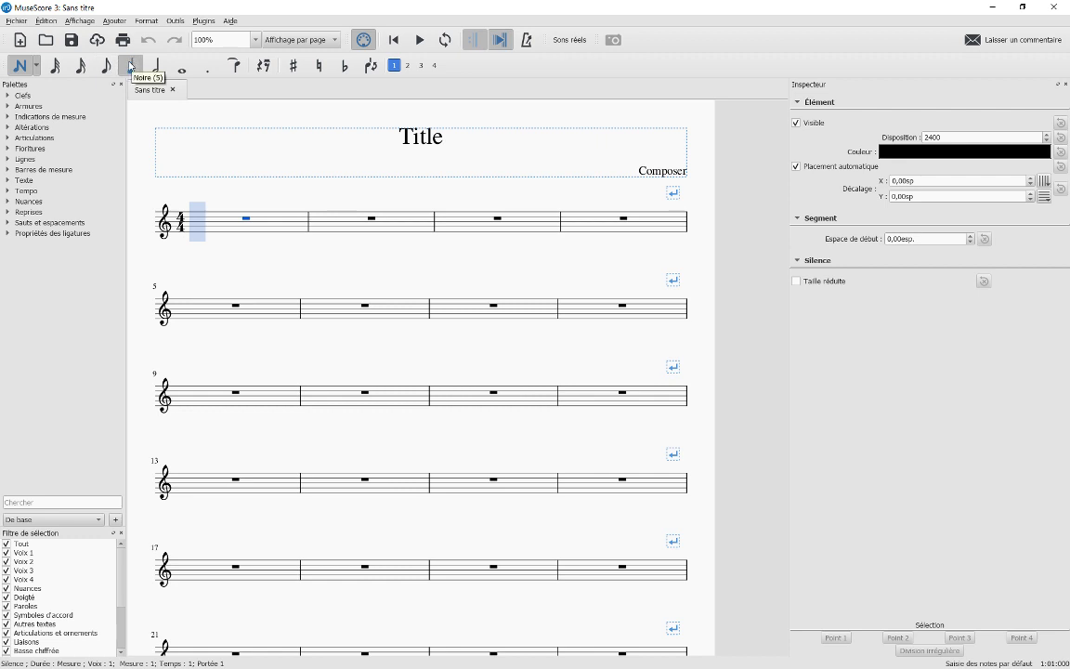
left_click(197, 240)
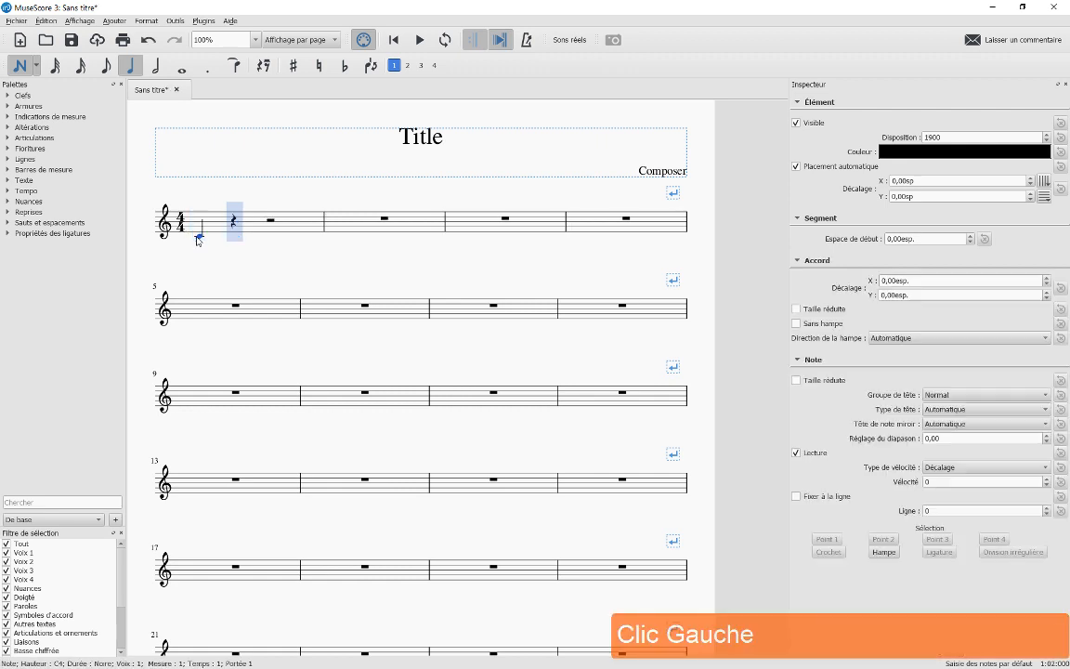
left_click(234, 234)
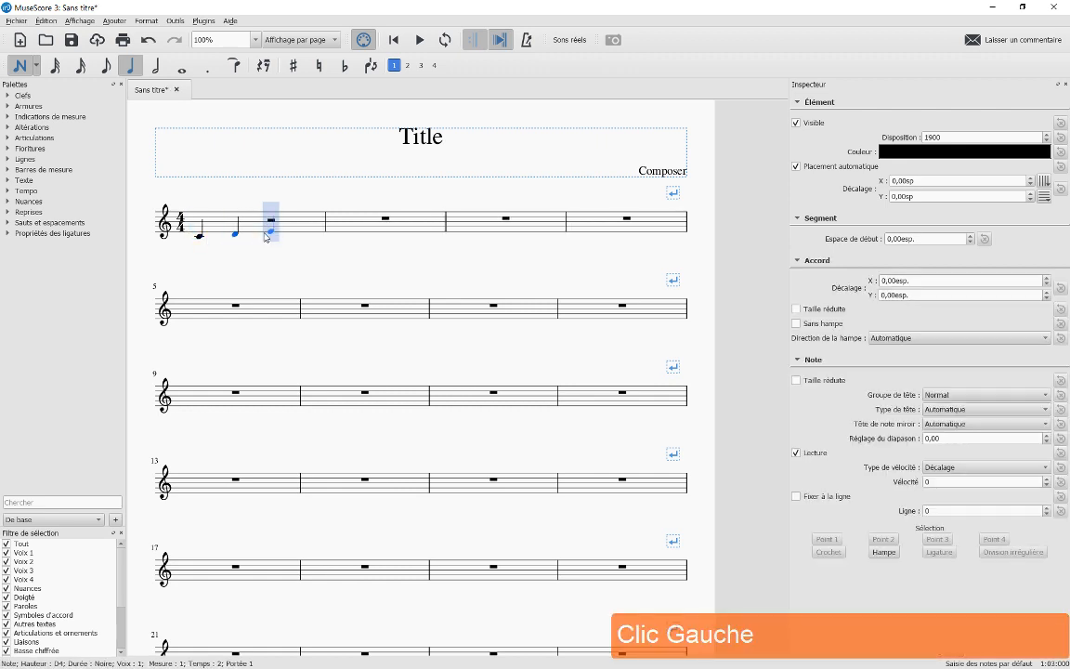
left_click(267, 234)
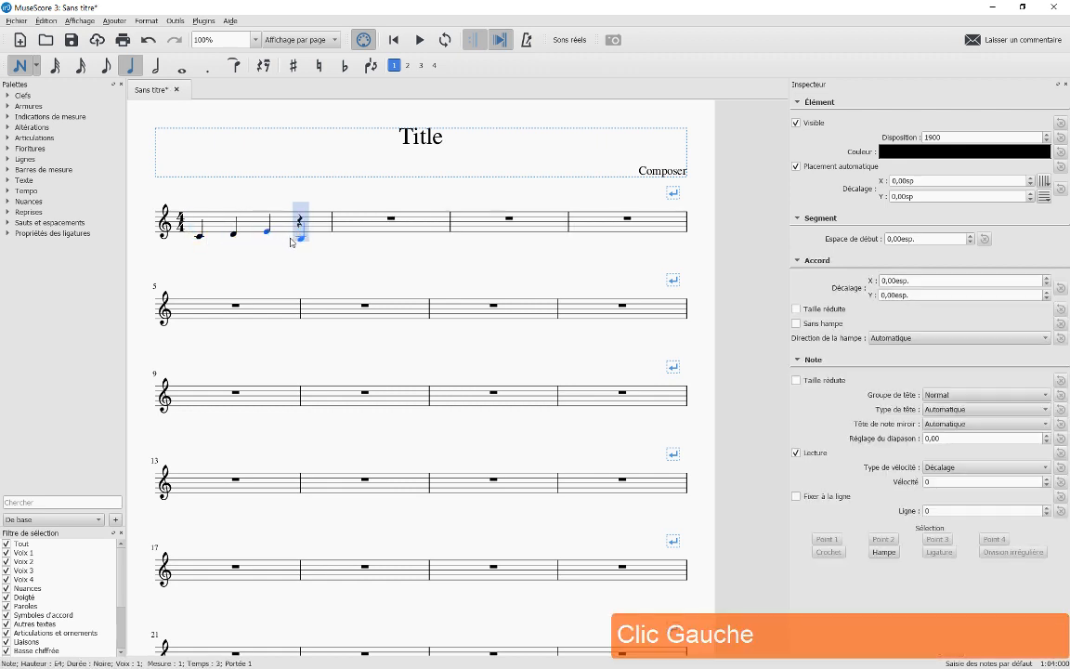
left_click(290, 240)
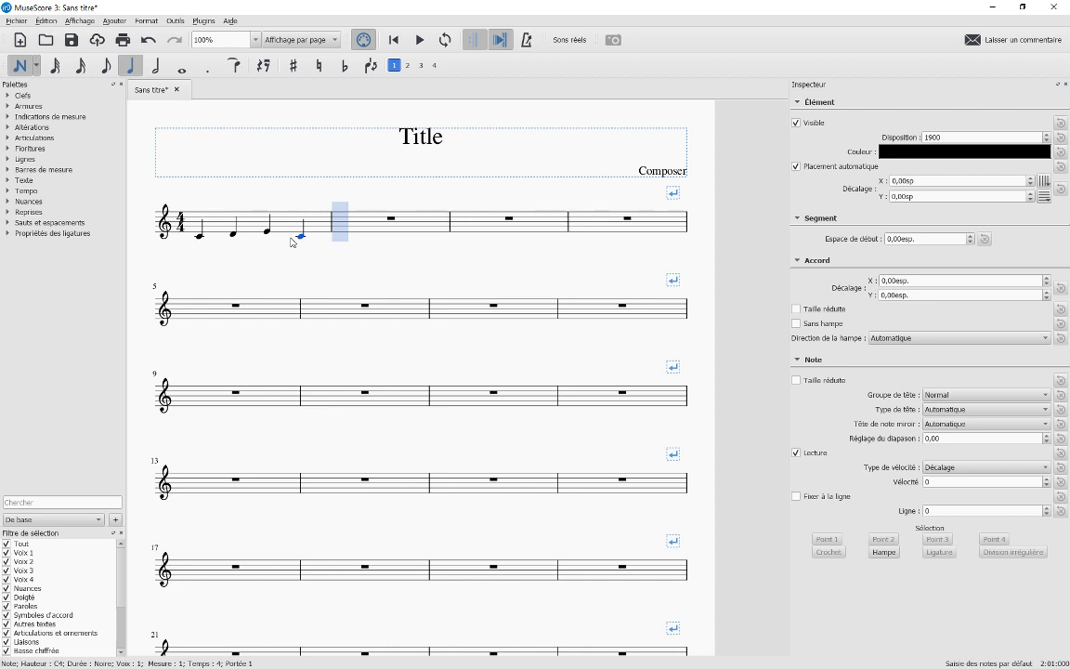
key("Right")
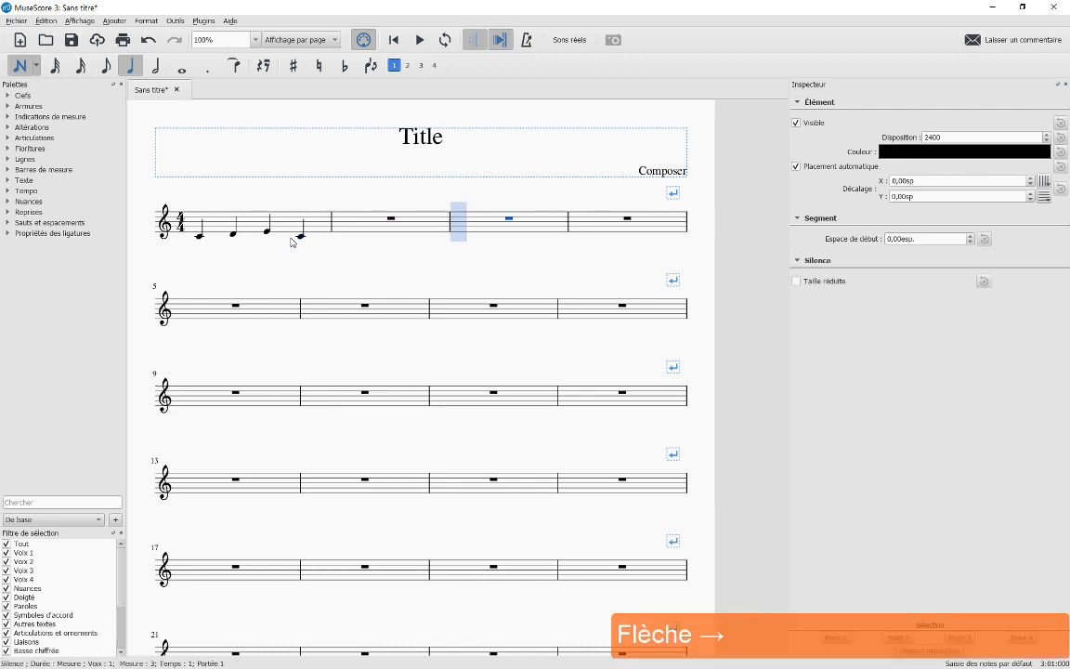
Put quarter notes E, F and a half-note G in measure 3, then advance to measure 5
left_click(475, 235)
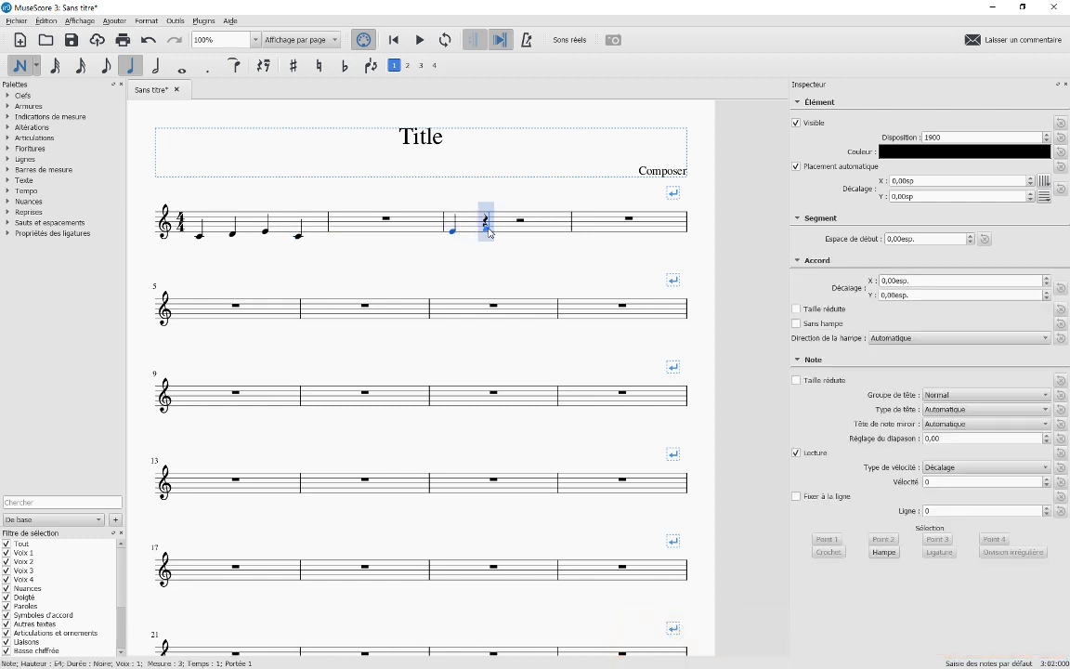
left_click(489, 232)
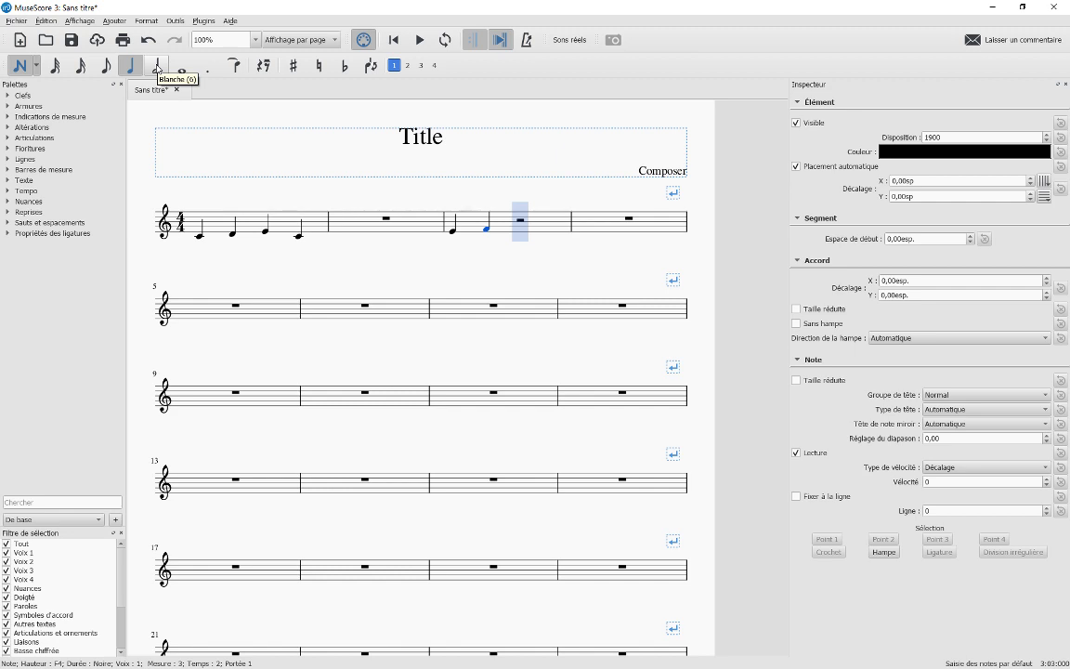
key("KP_6")
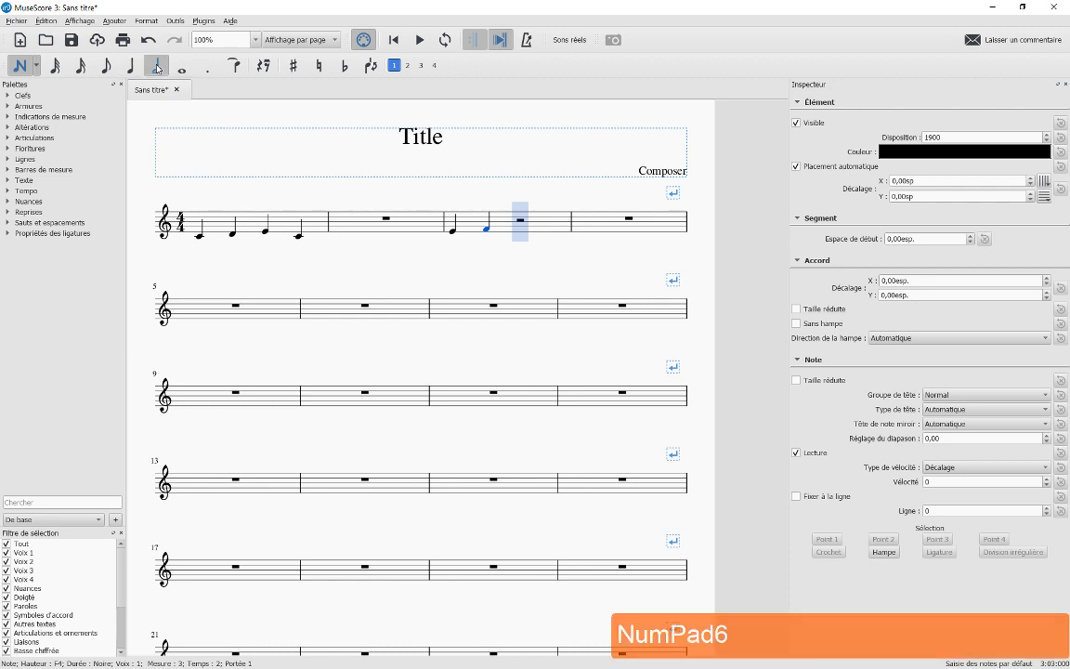
left_click(521, 230)
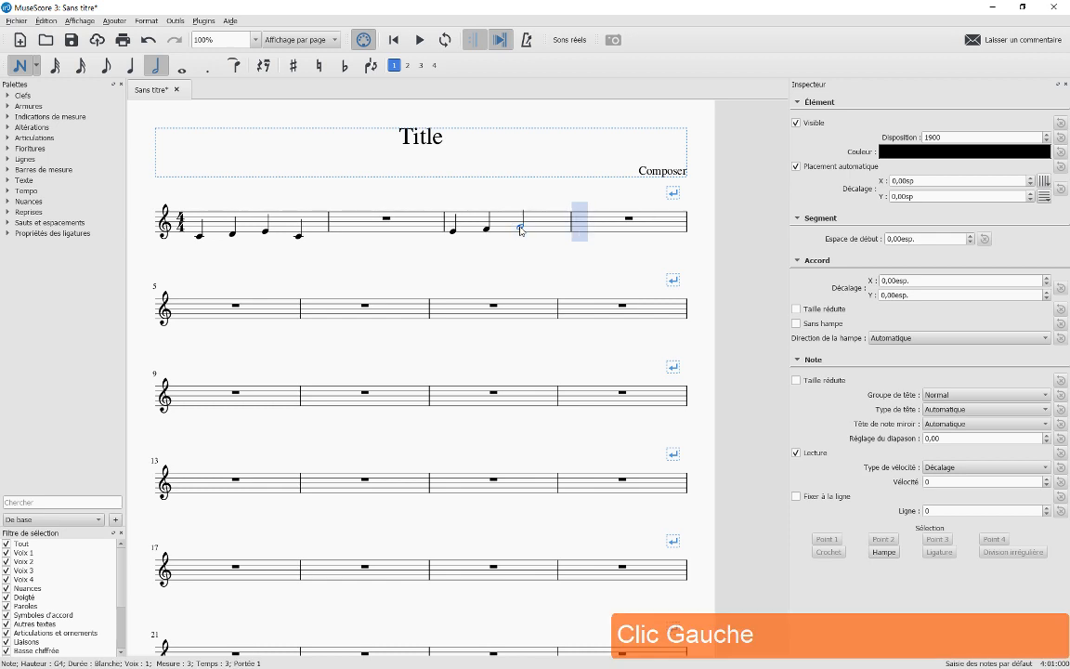
key("Right")
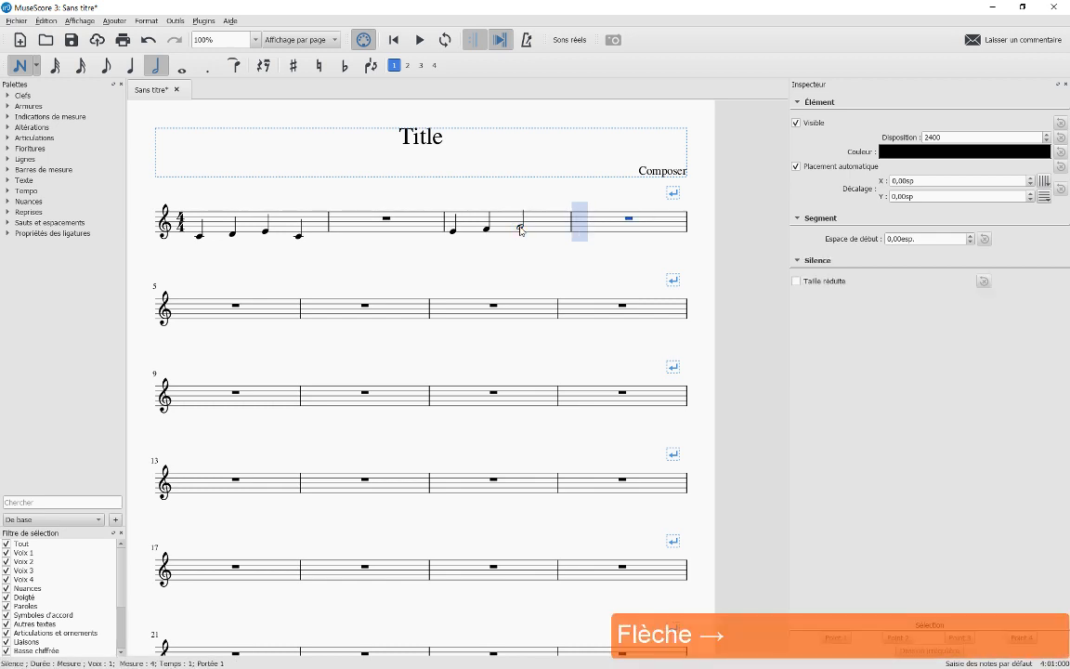
key("Right")
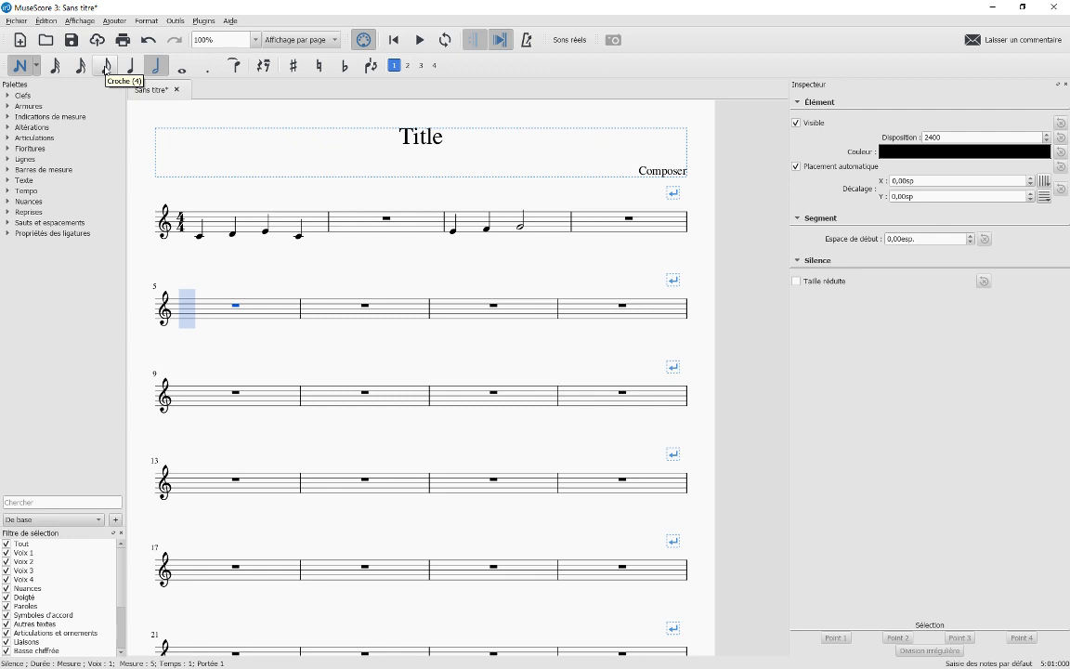
Write a dotted-eighth G, sixteenth A, eighths G and F, and quarter E in measure 5
left_click(105, 71)
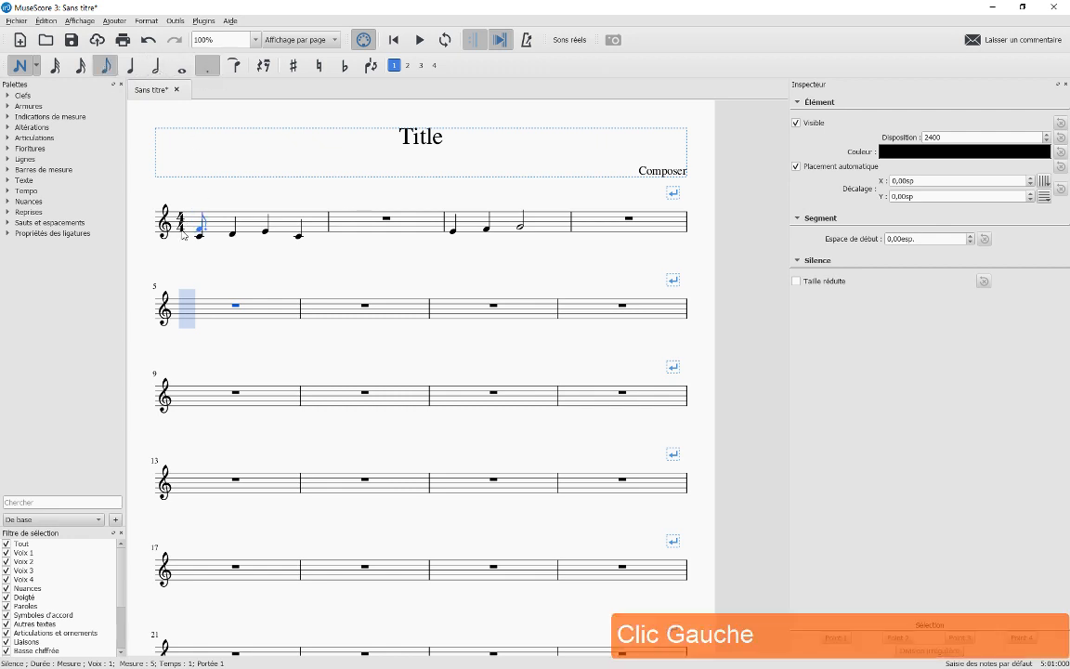
left_click(167, 314)
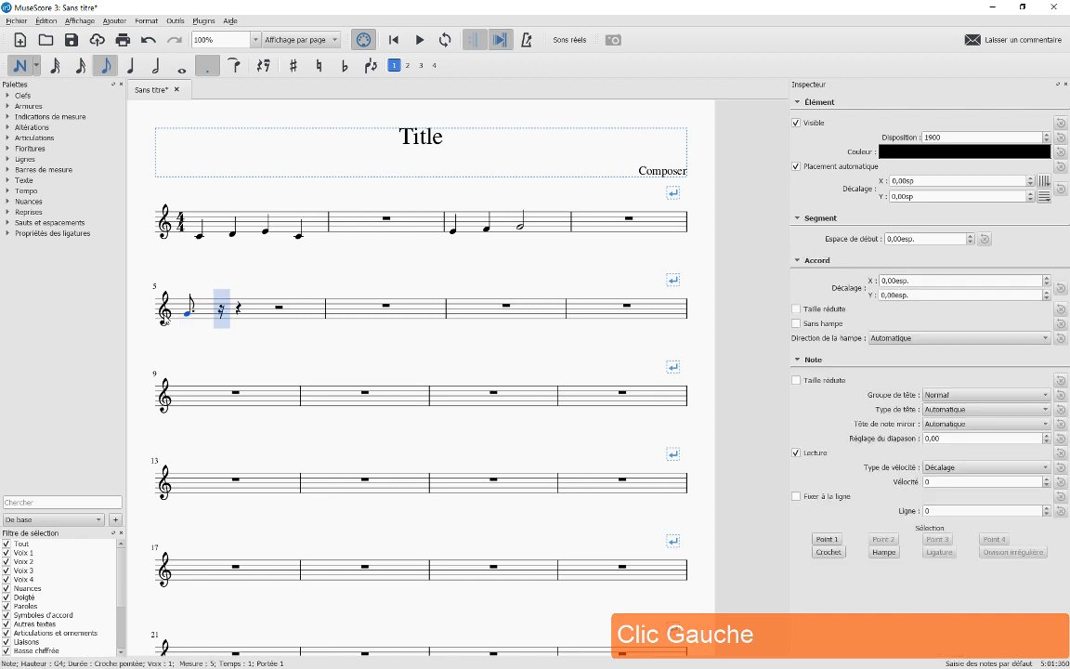
key("KP_3")
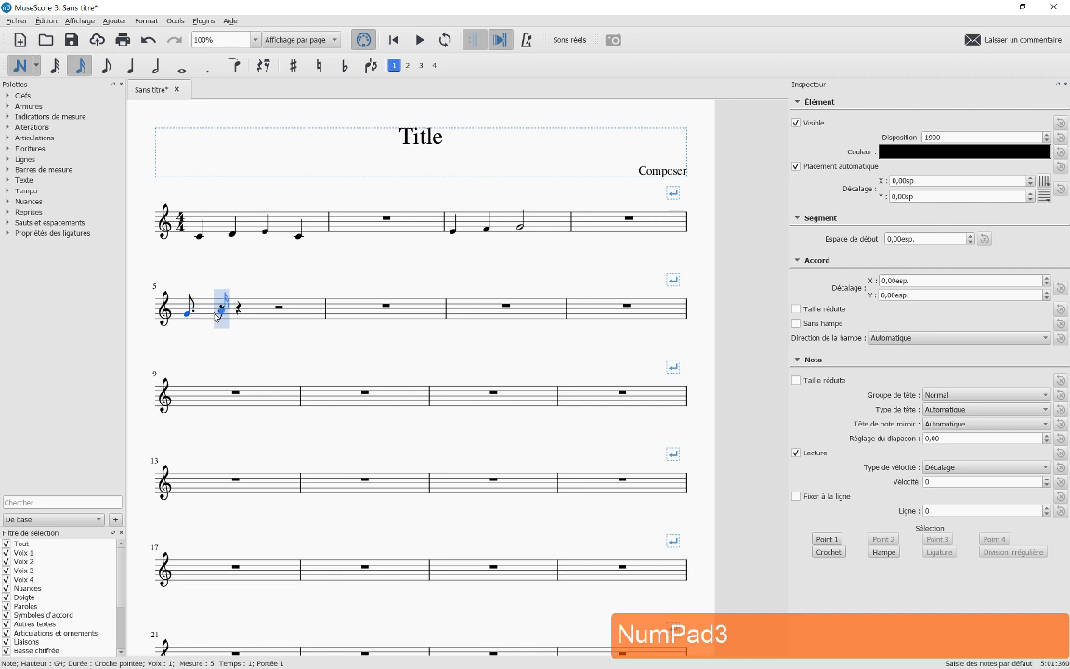
left_click(216, 315)
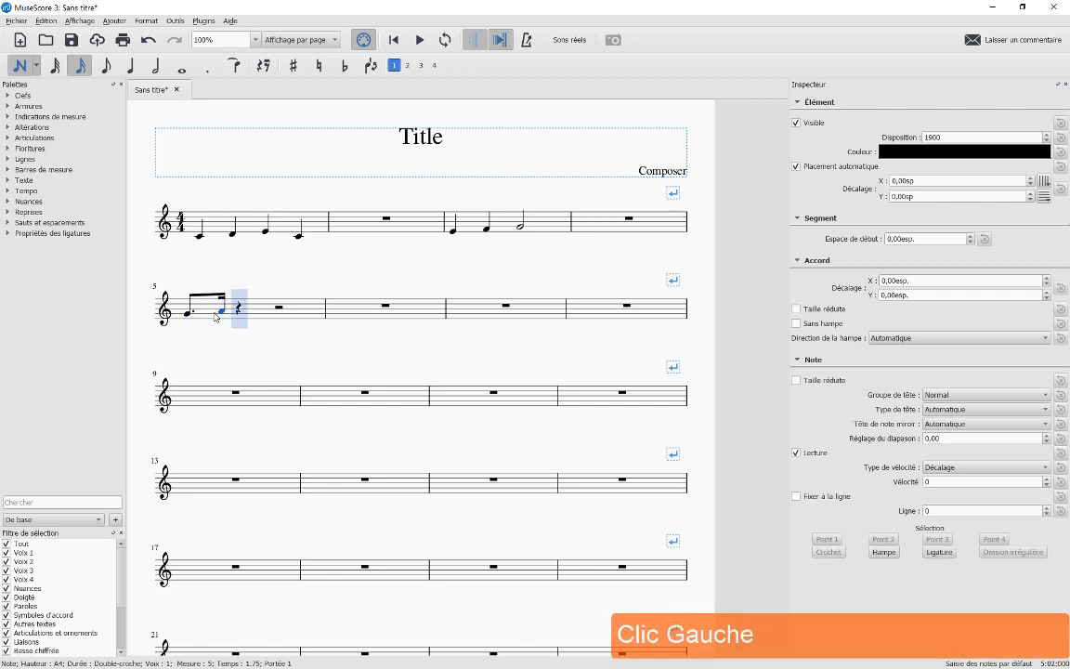
key("KP_4")
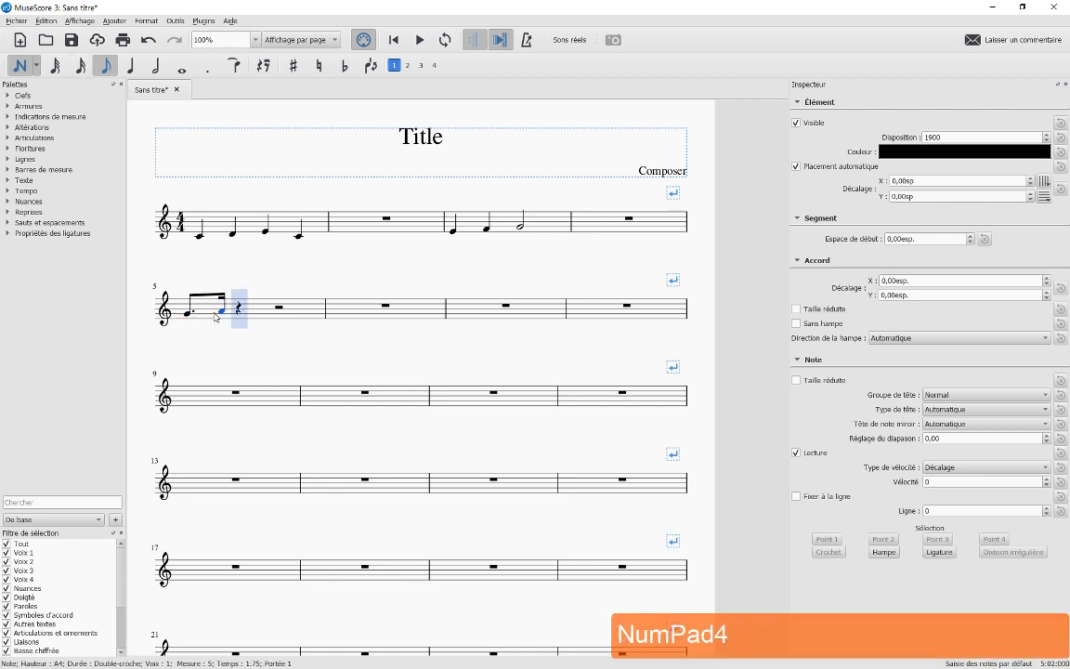
left_click(242, 319)
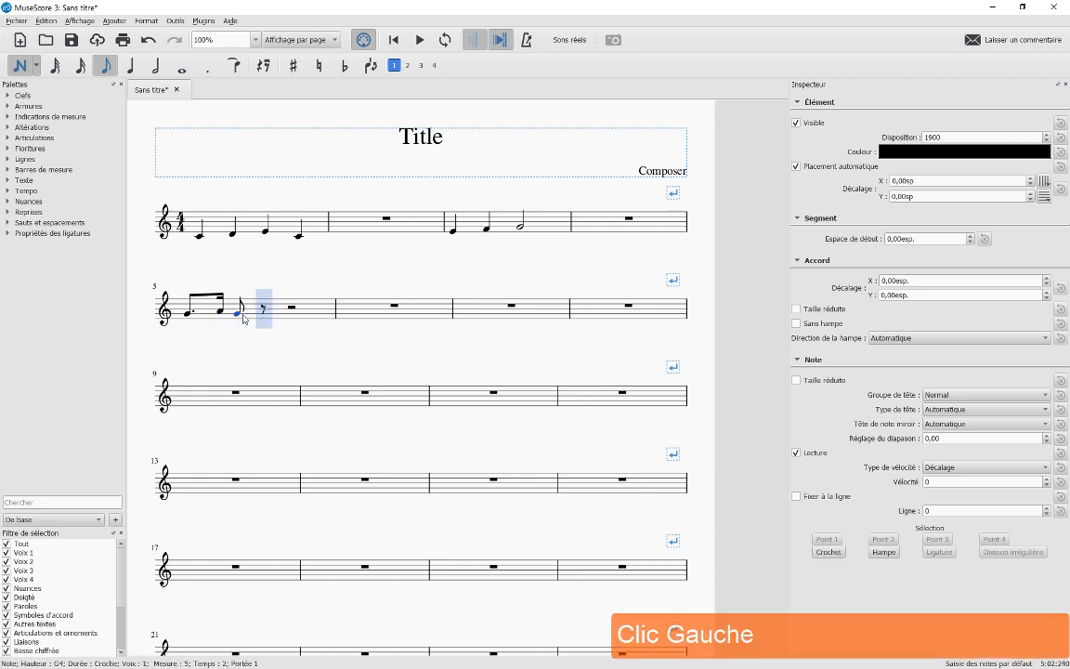
left_click(263, 318)
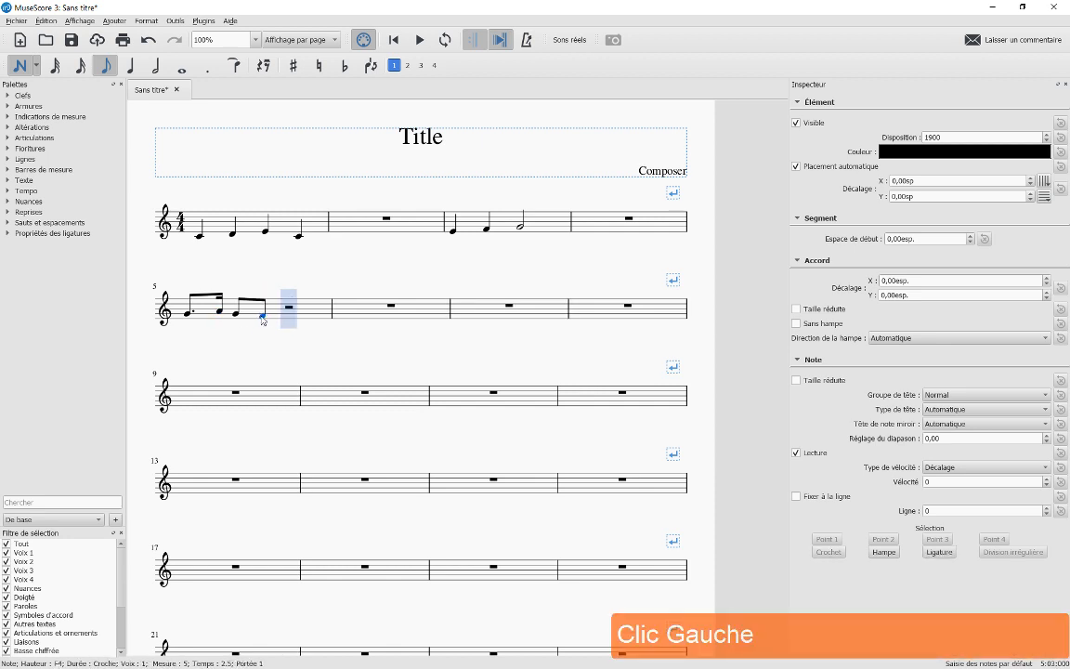
key("KP_5")
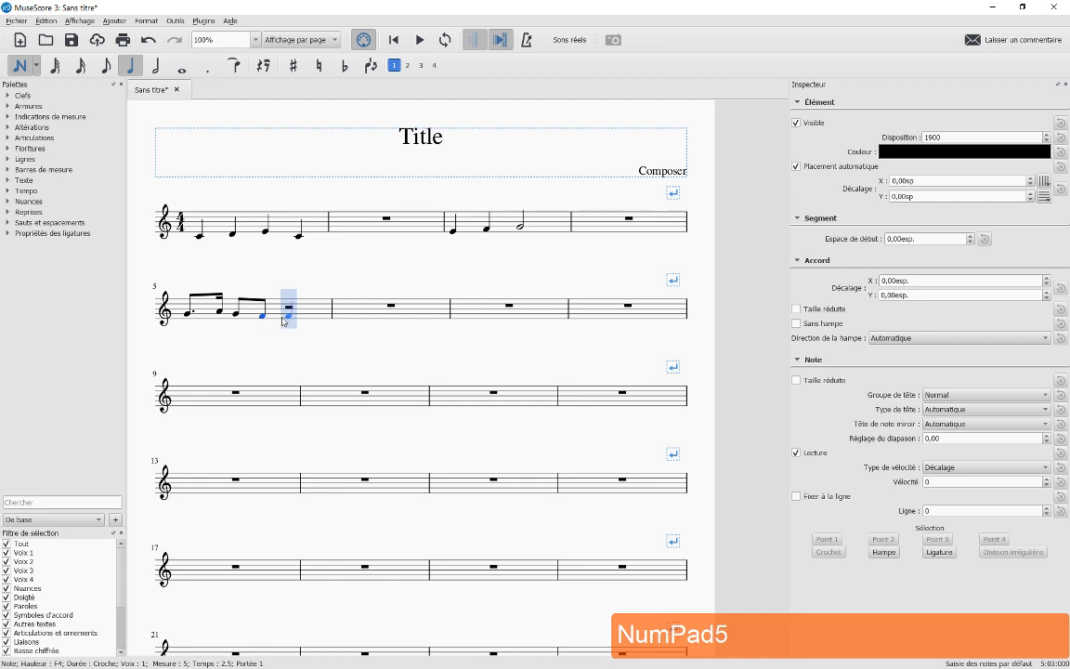
left_click(287, 323)
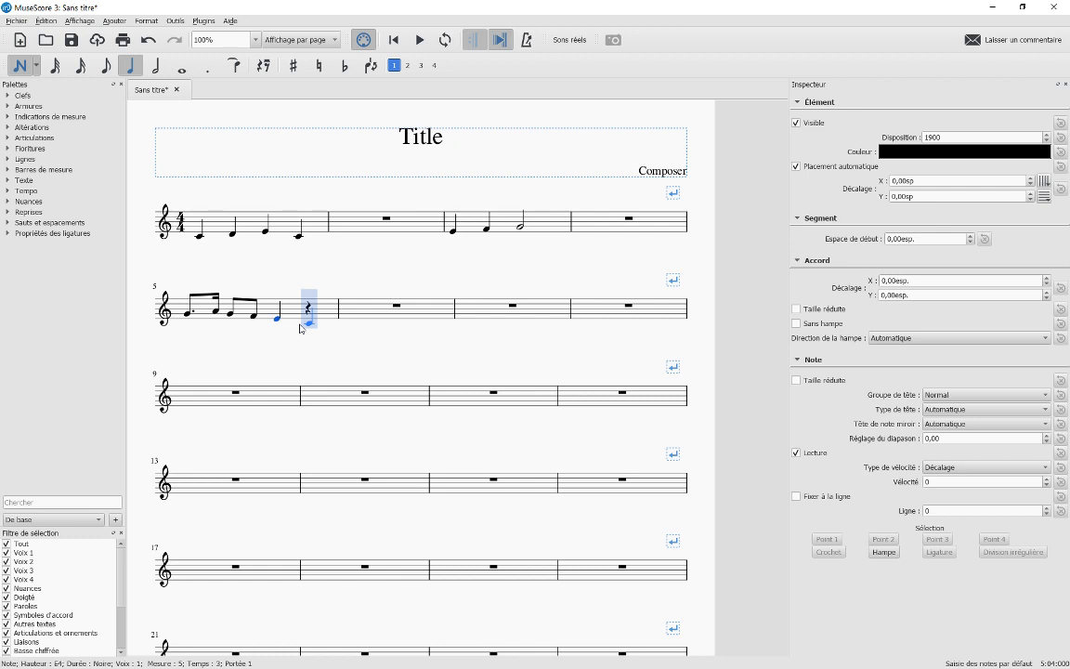
Close measure 5 with a quarter C, then fill measure 7 with C, low G, C and a quarter rest
key("c")
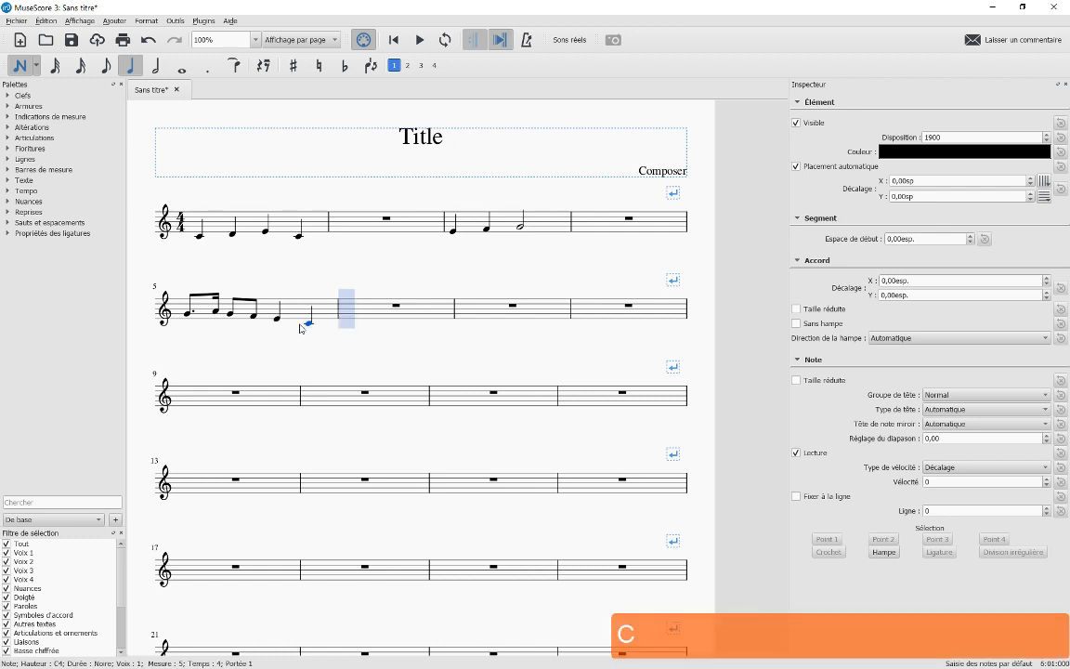
key("Right")
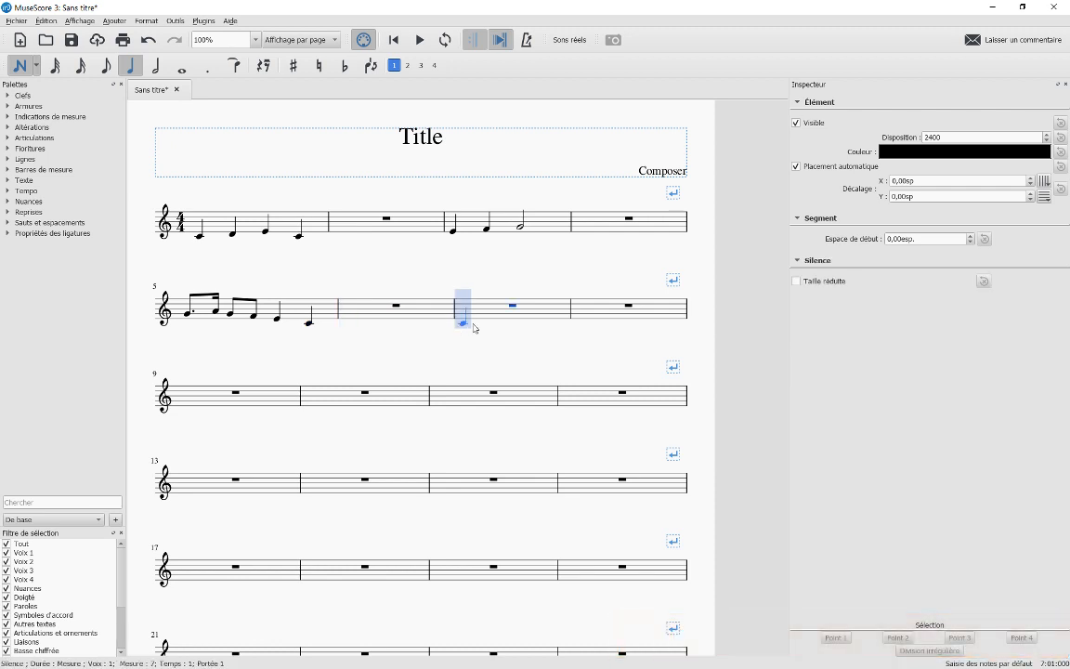
key("c")
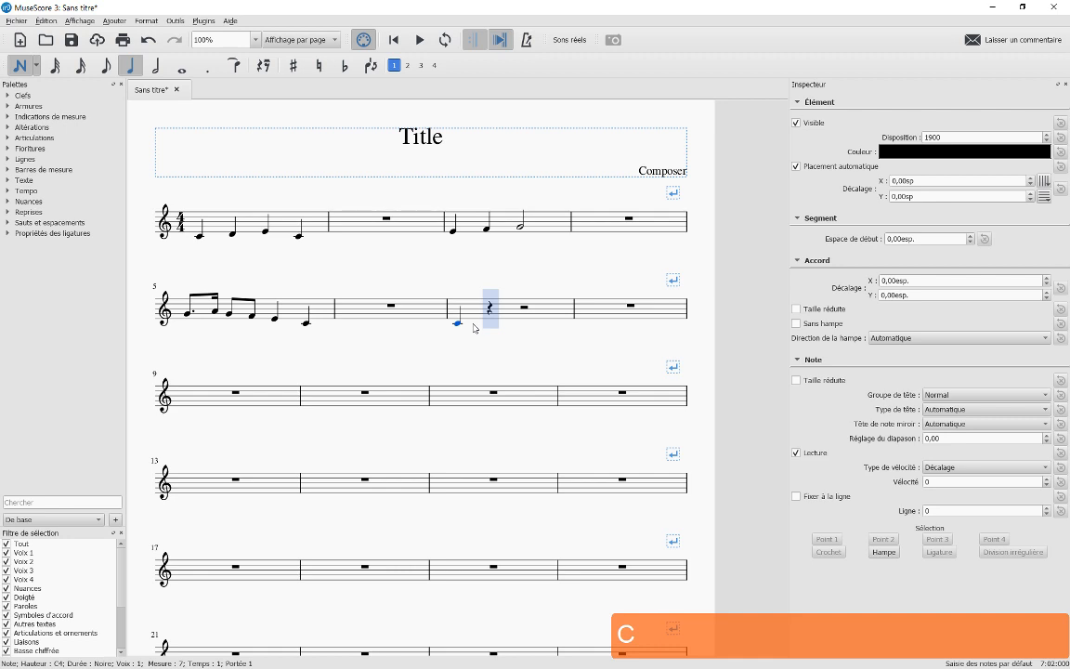
key("g")
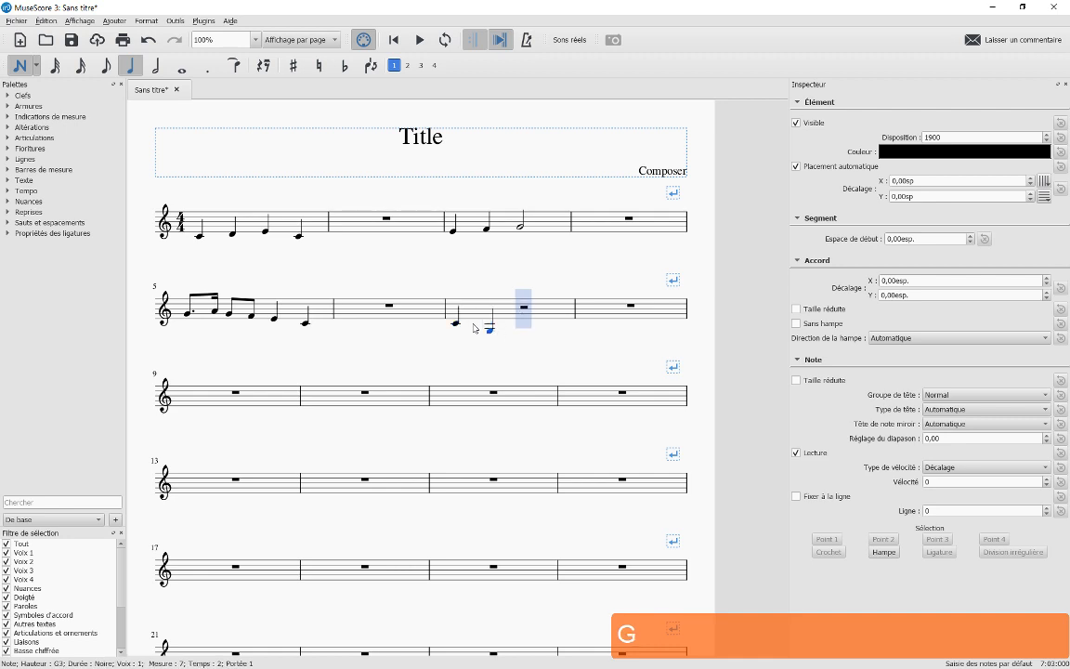
key("c")
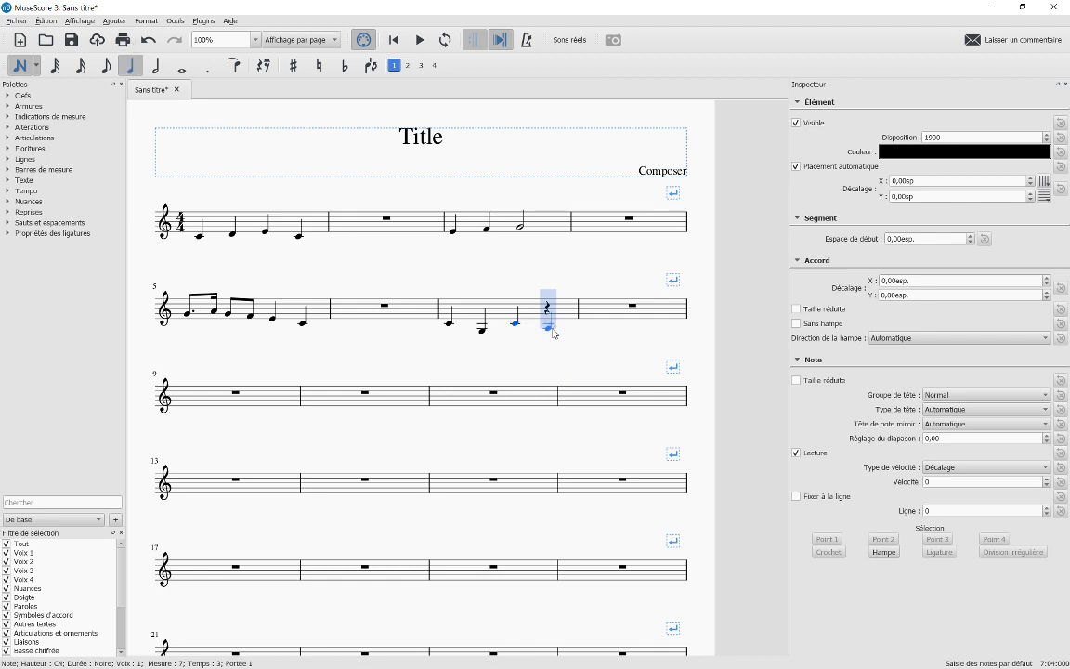
key("0")
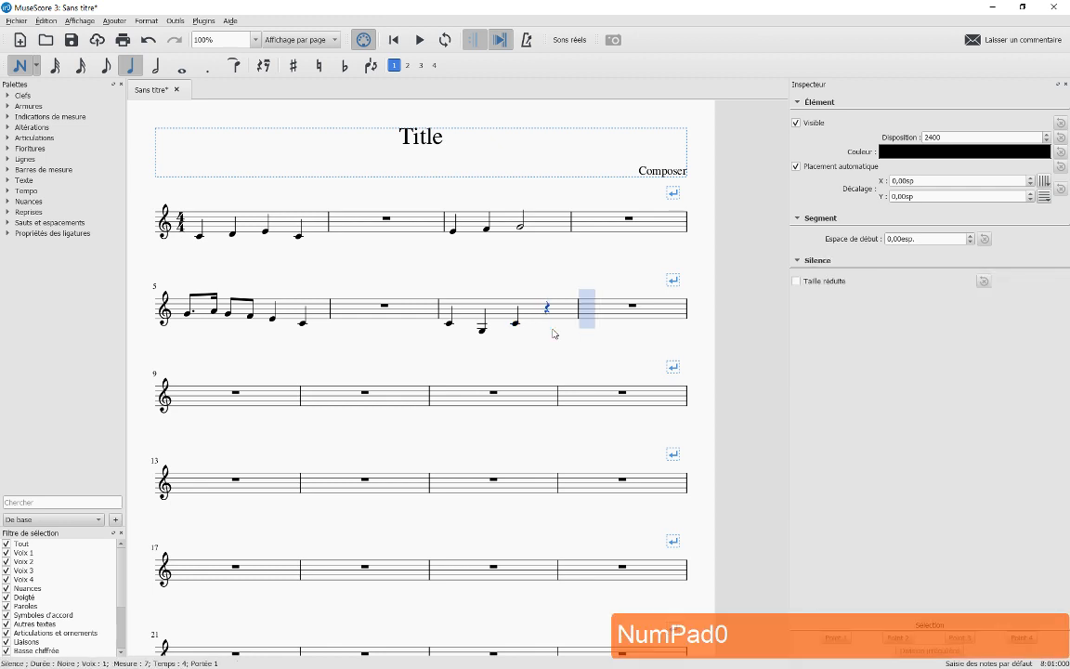
Enter C, low G, C in measure 8 and exit note input
key("c")
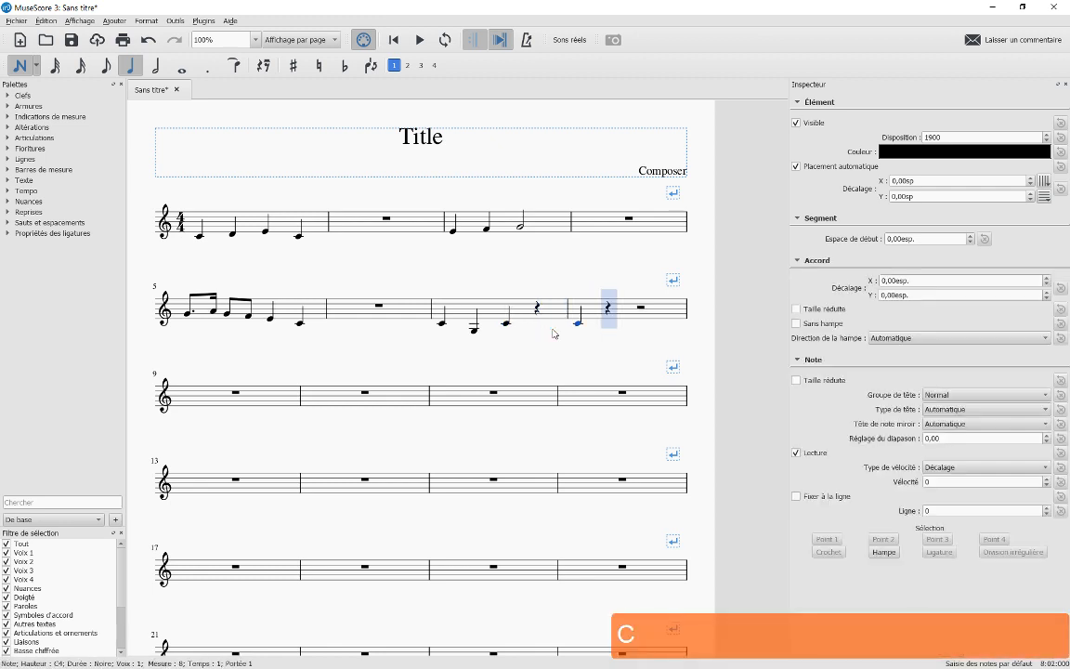
key("g")
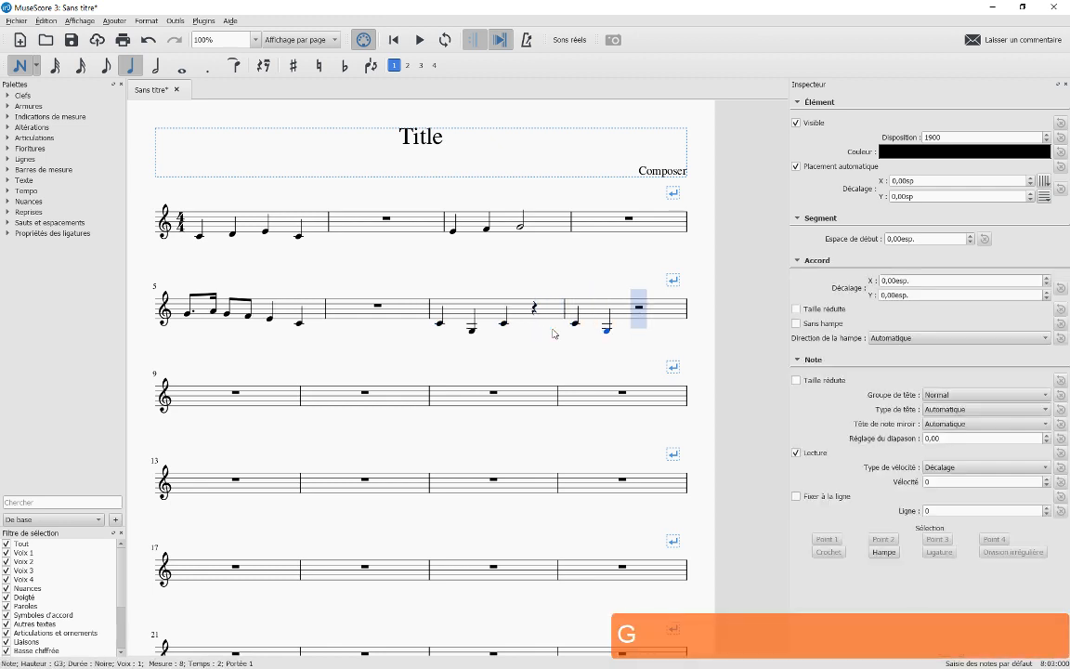
key("c")
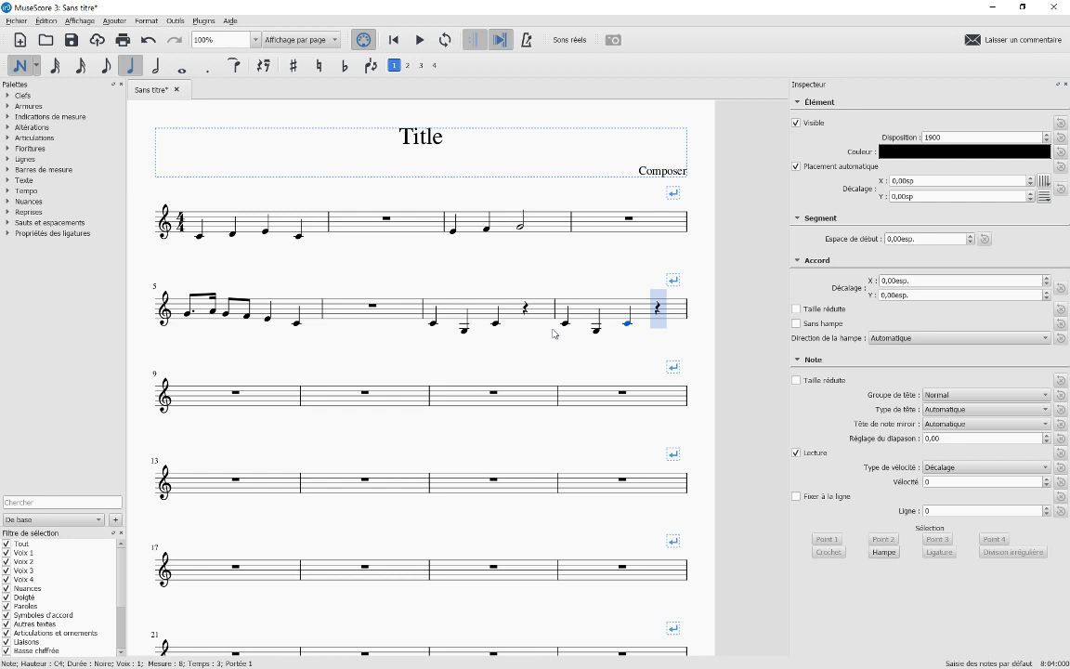
key("Escape")
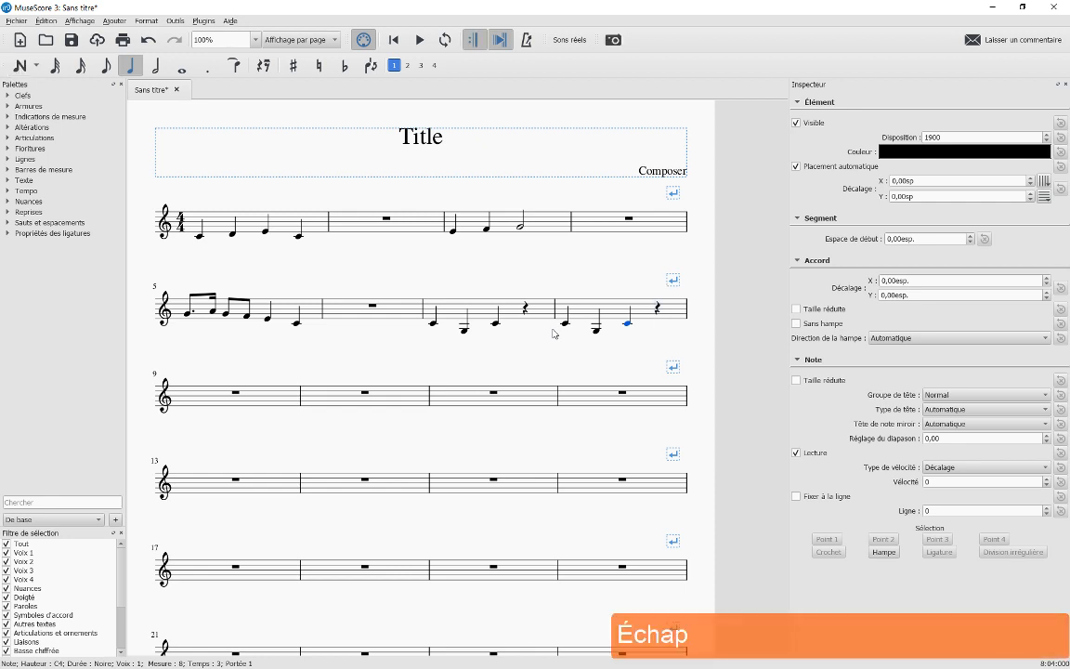
Select the first note and start a lyrics line on it from the Add > Text menu
left_click(237, 265)
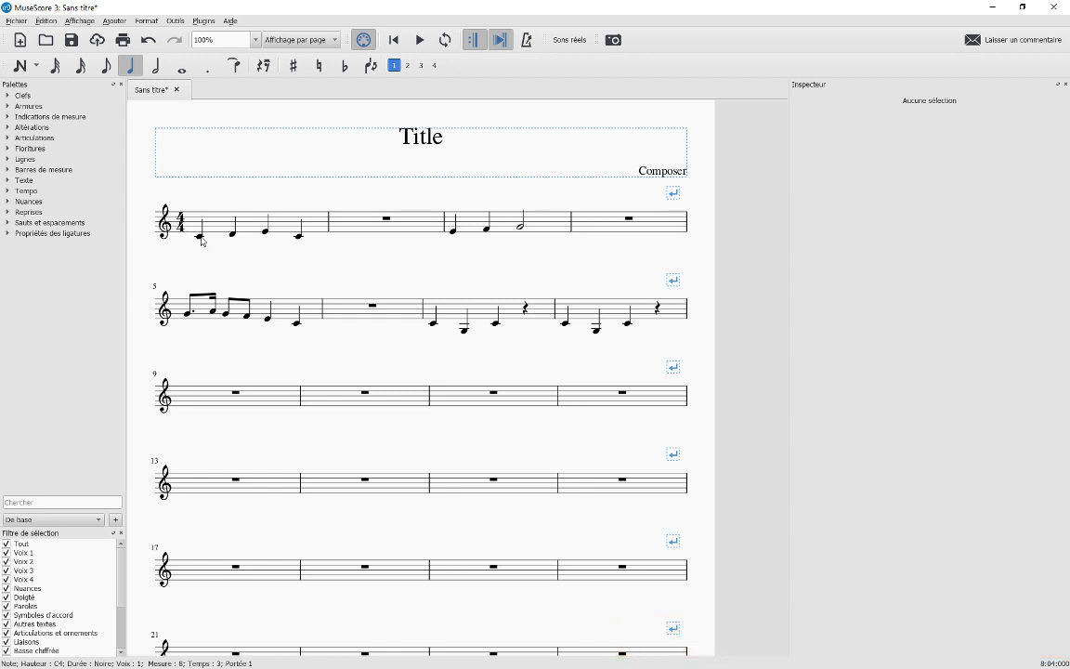
left_click(199, 237)
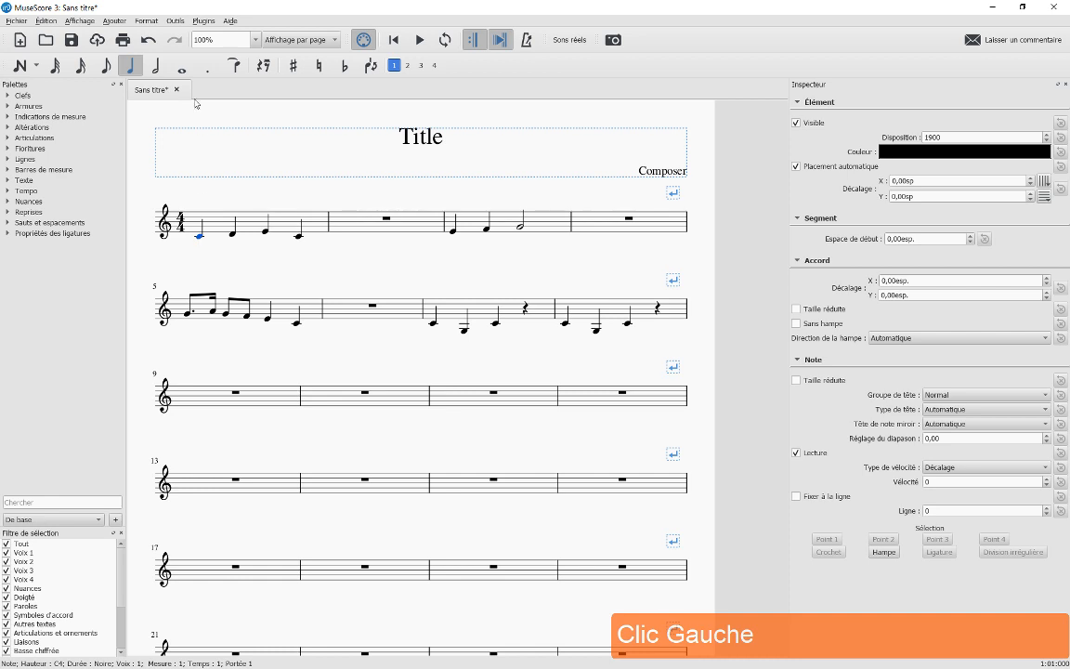
left_click(112, 21)
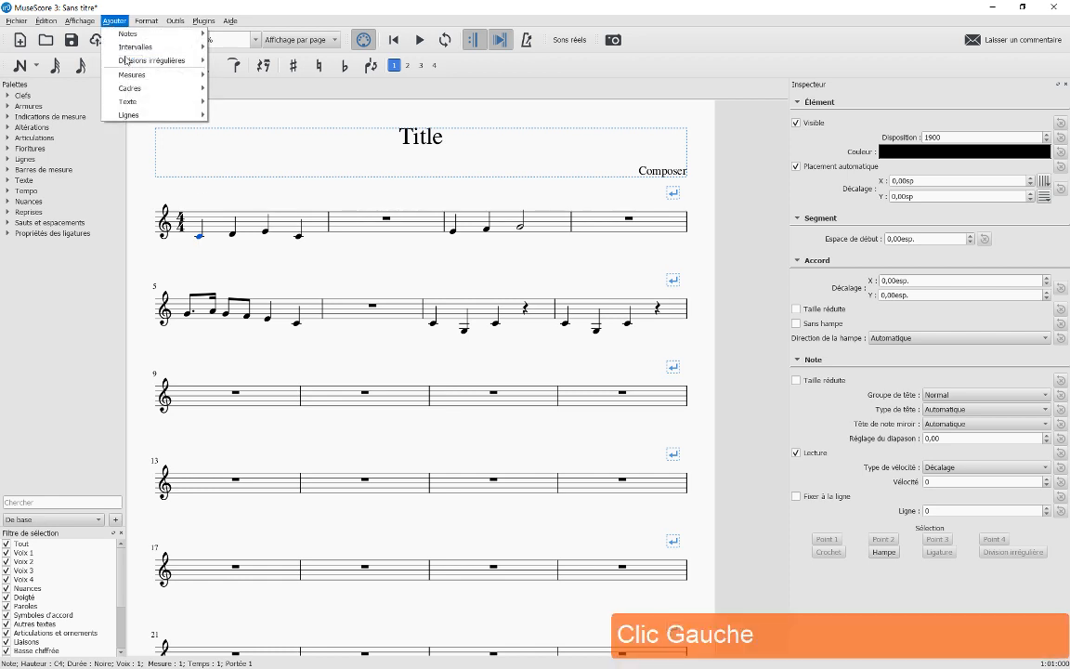
mouse_move(133, 108)
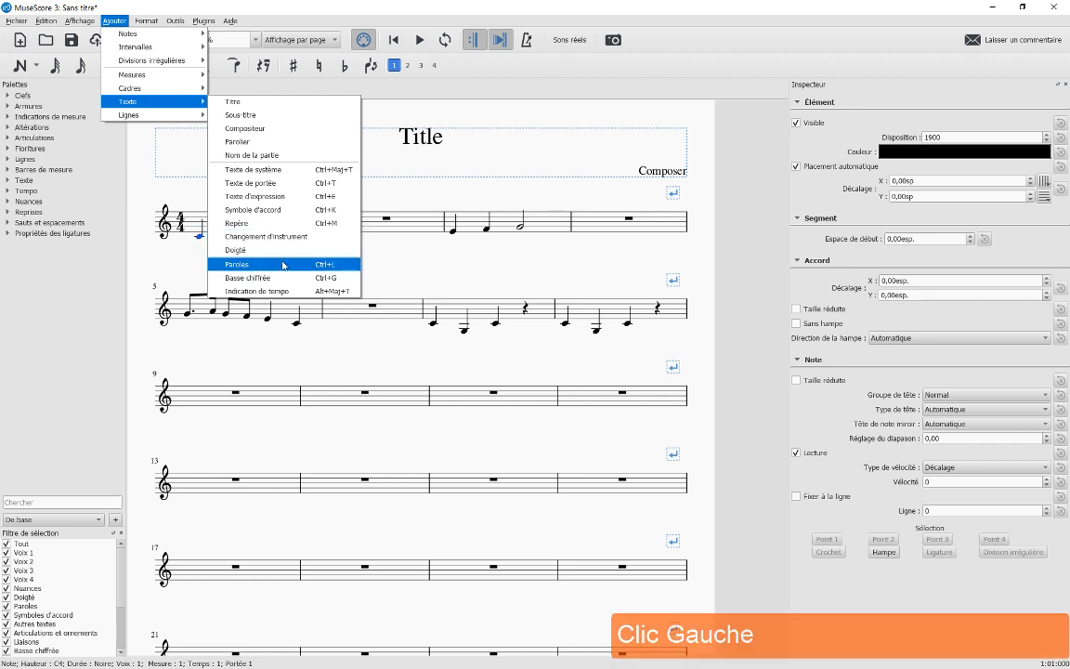
left_click(333, 270)
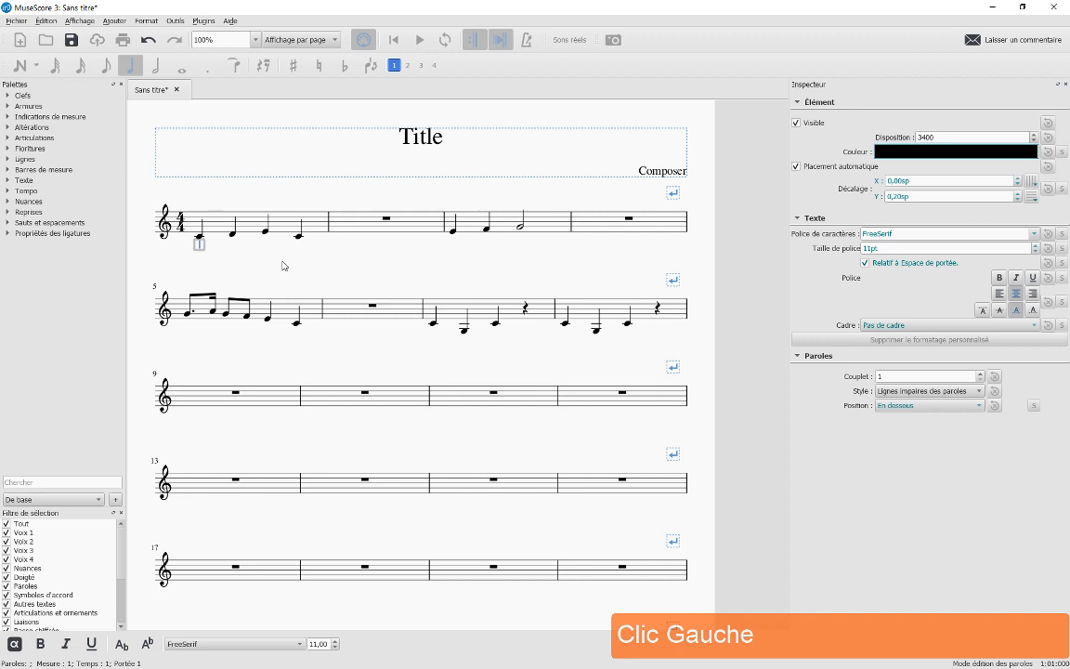
Type the lyrics 'Frè-re Jac-ques' under the four notes of measure 1
type("Fr")
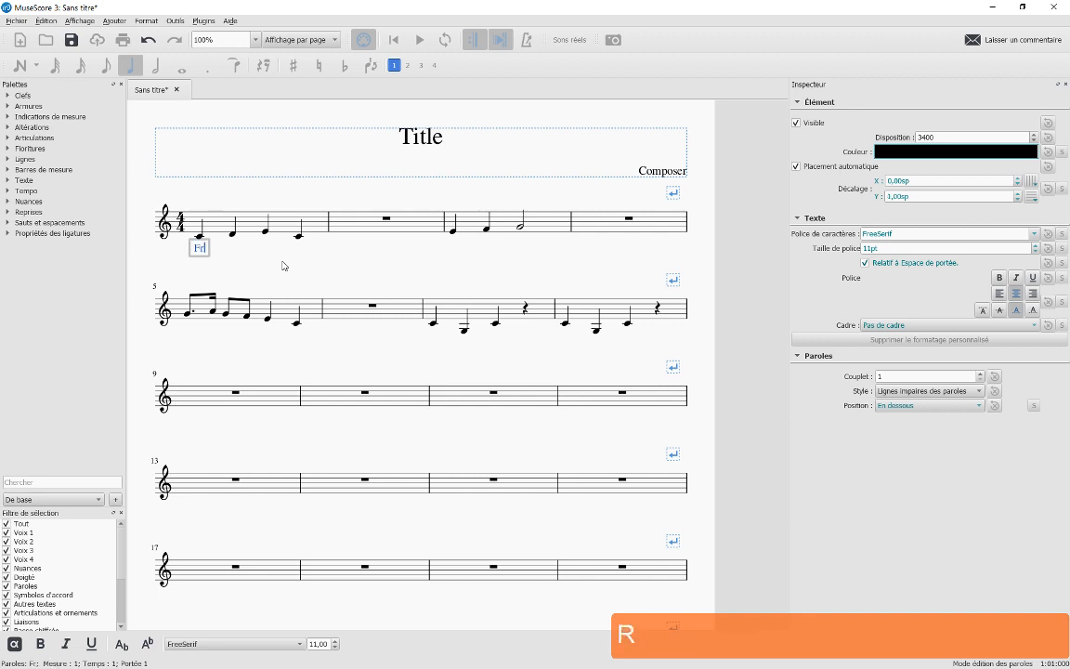
type("è")
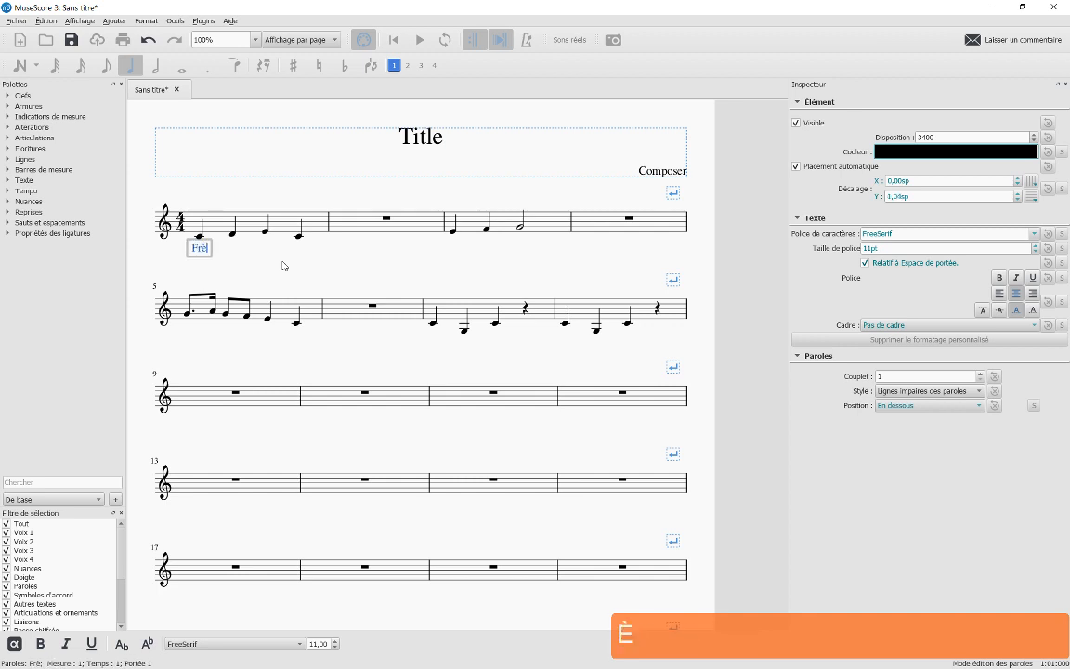
key("minus")
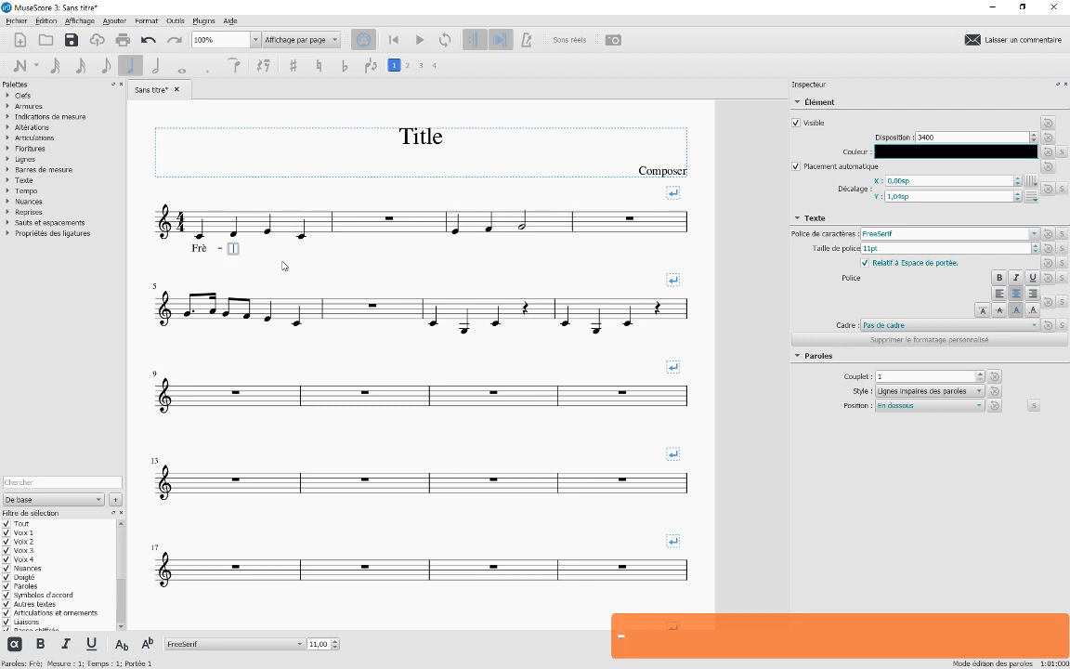
type("re")
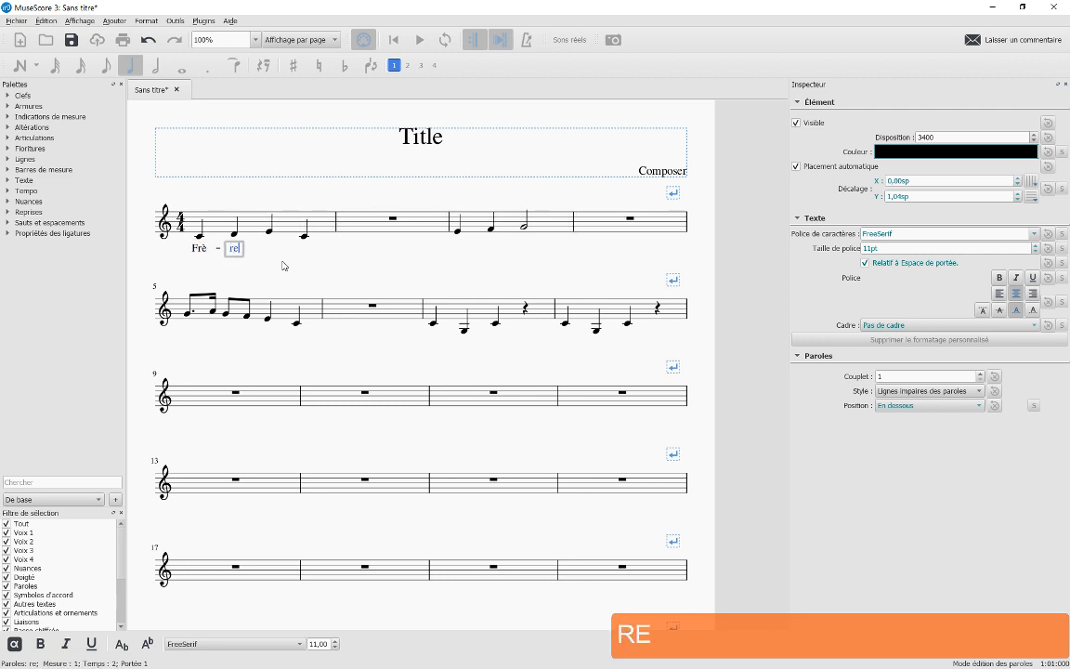
key("space")
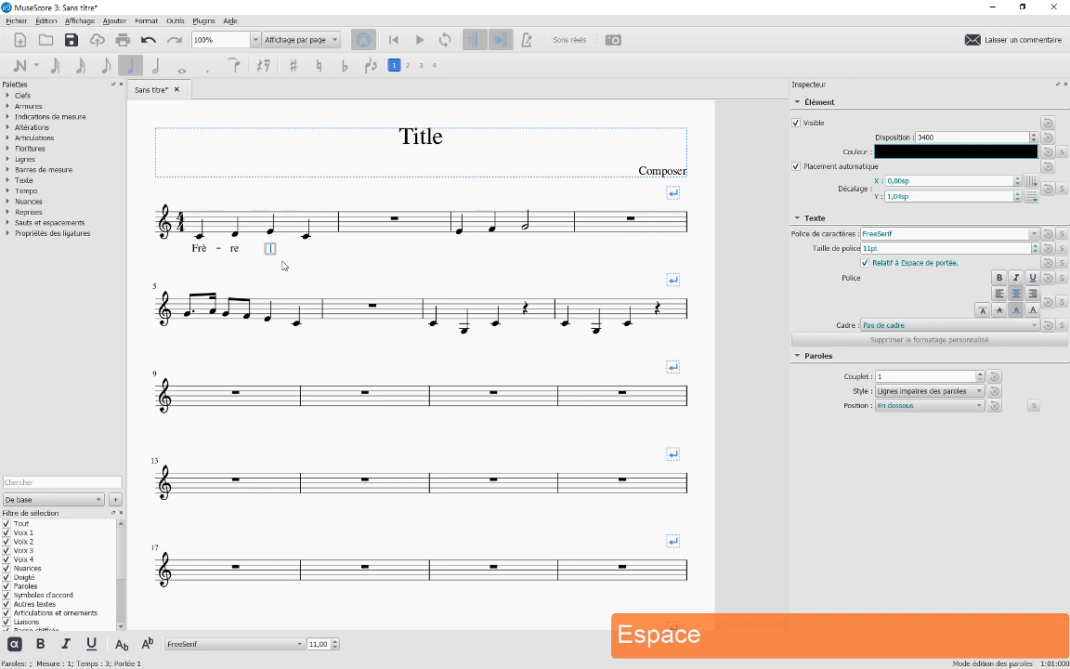
type("Jac")
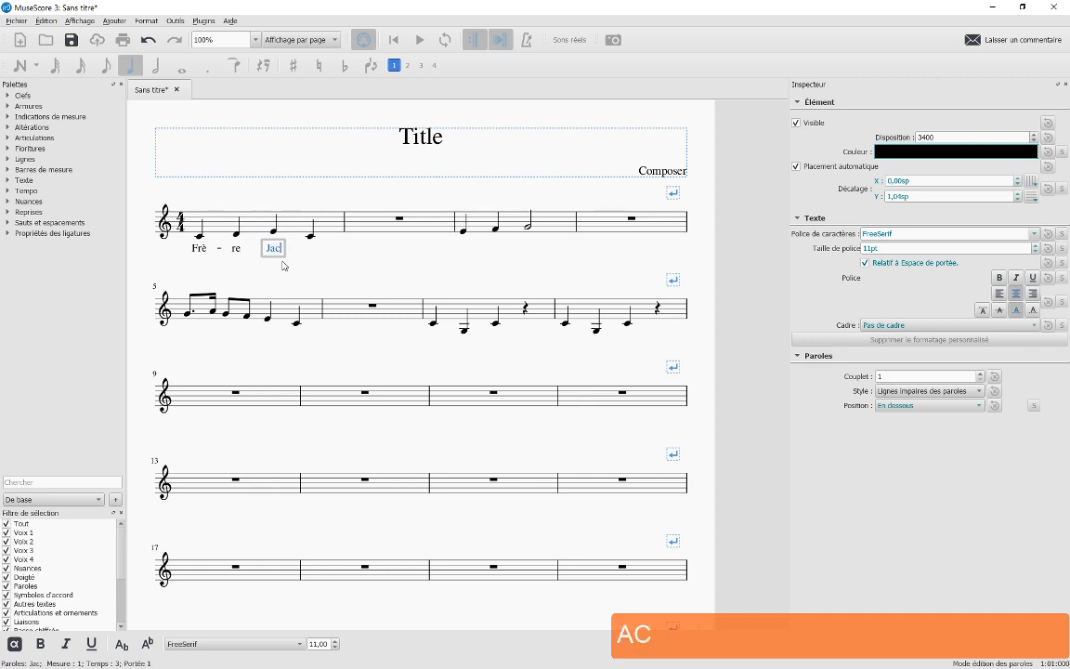
key("minus")
type("ques")
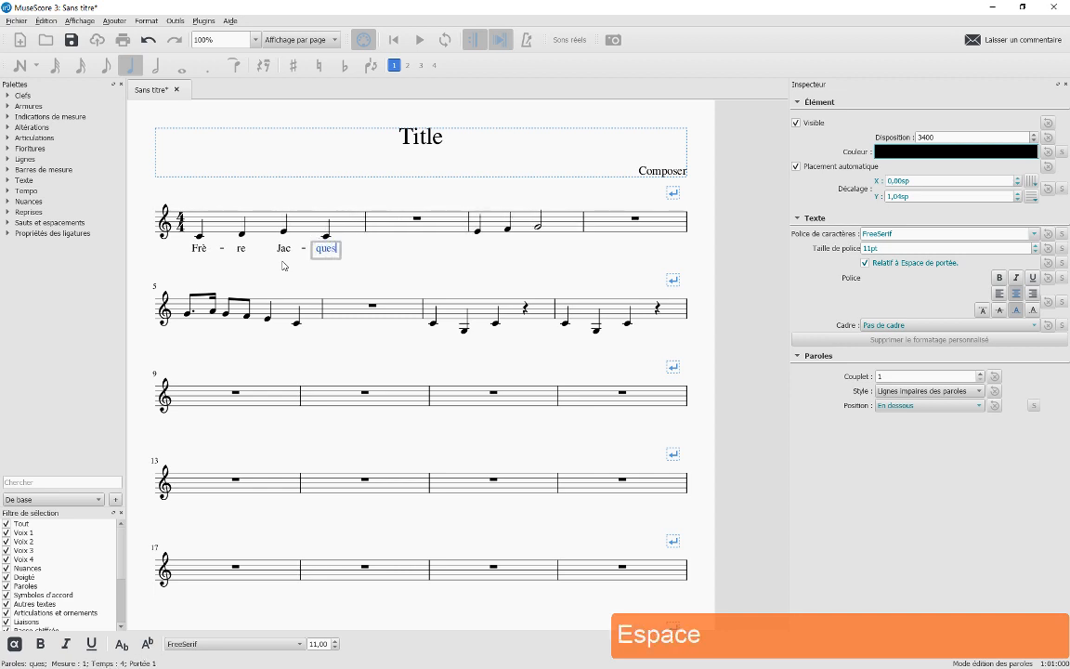
key("space")
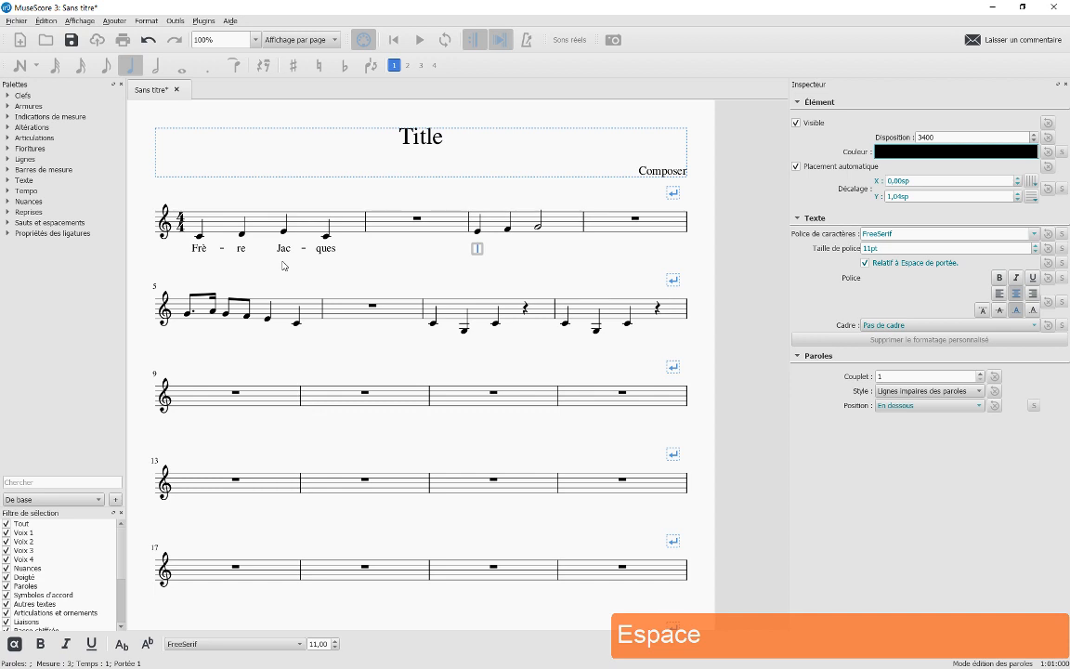
Type the lyrics 'Dor-mez vous?' under the notes of measure 3
type("Dor")
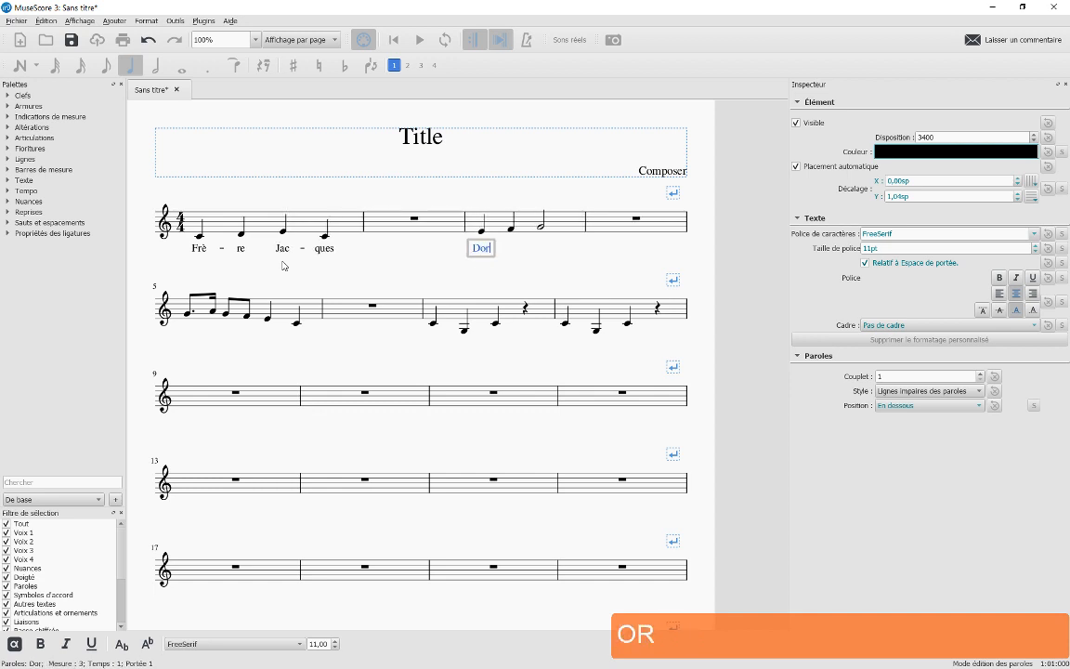
key("minus")
type("mez")
key("space")
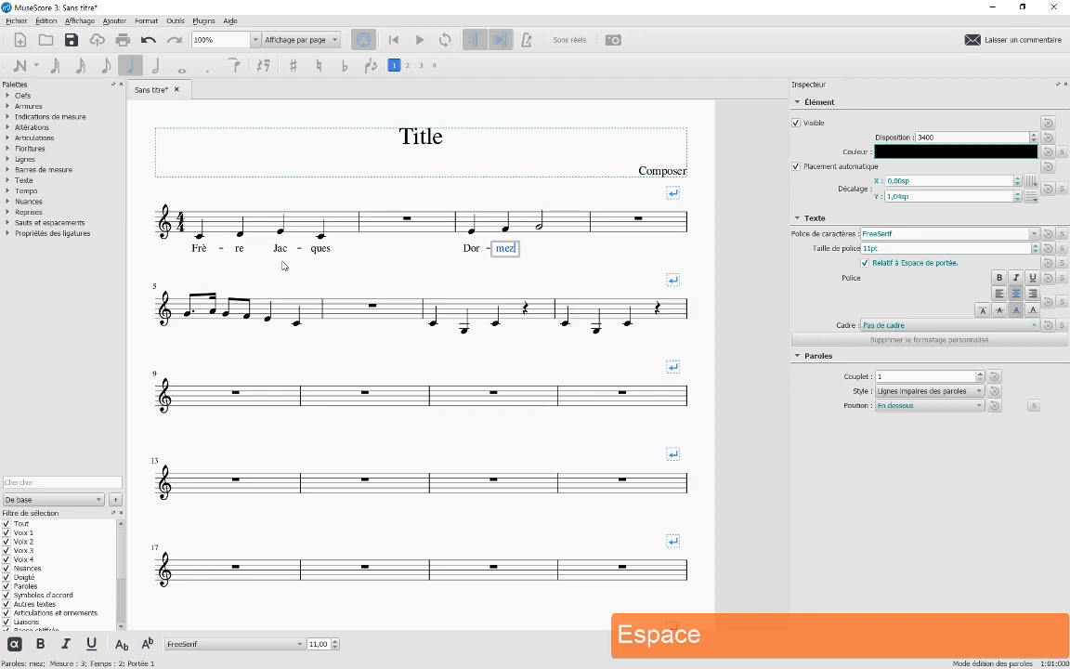
type("vous?")
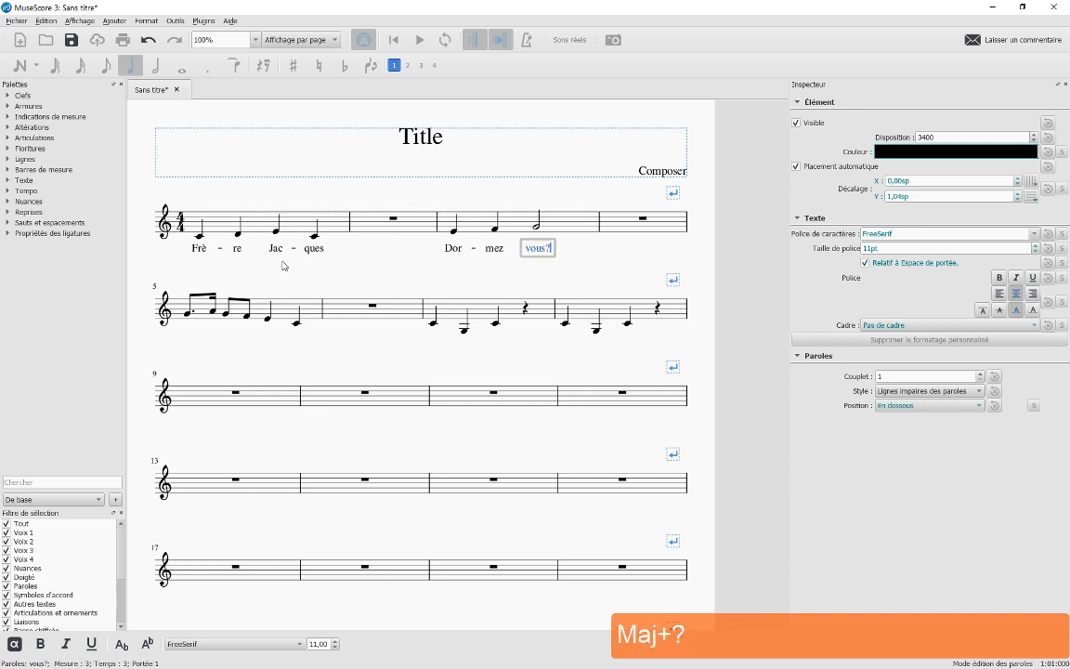
key("space")
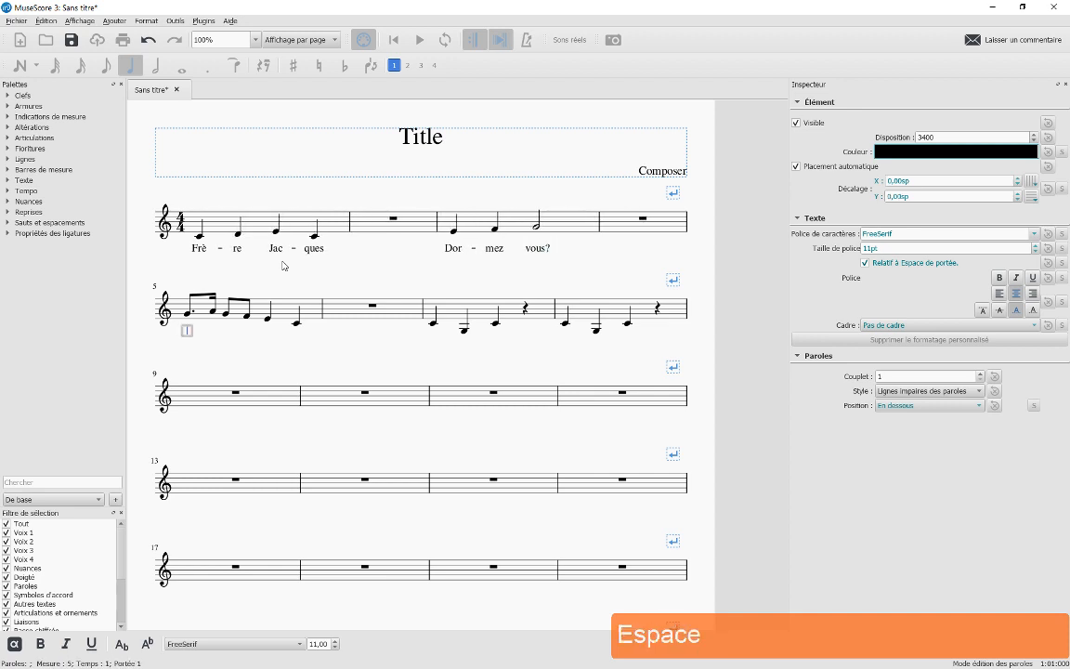
Type the lyrics 'son-nez les ma-ti-nes' under the notes of measure 5
type("son")
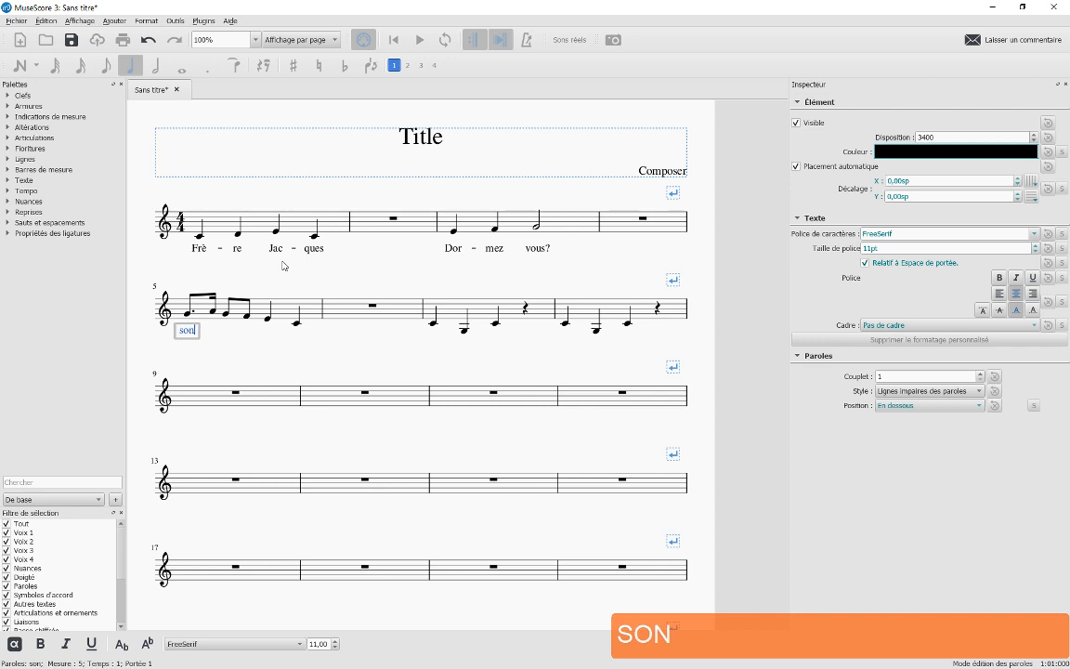
key("minus")
type("n")
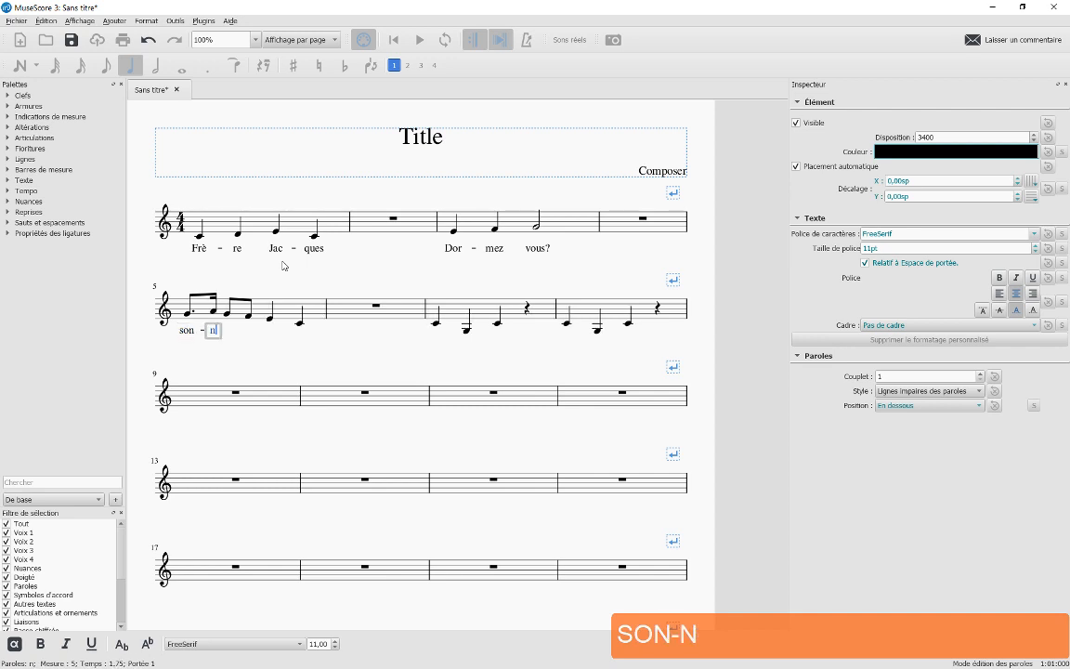
type("ez")
key("space")
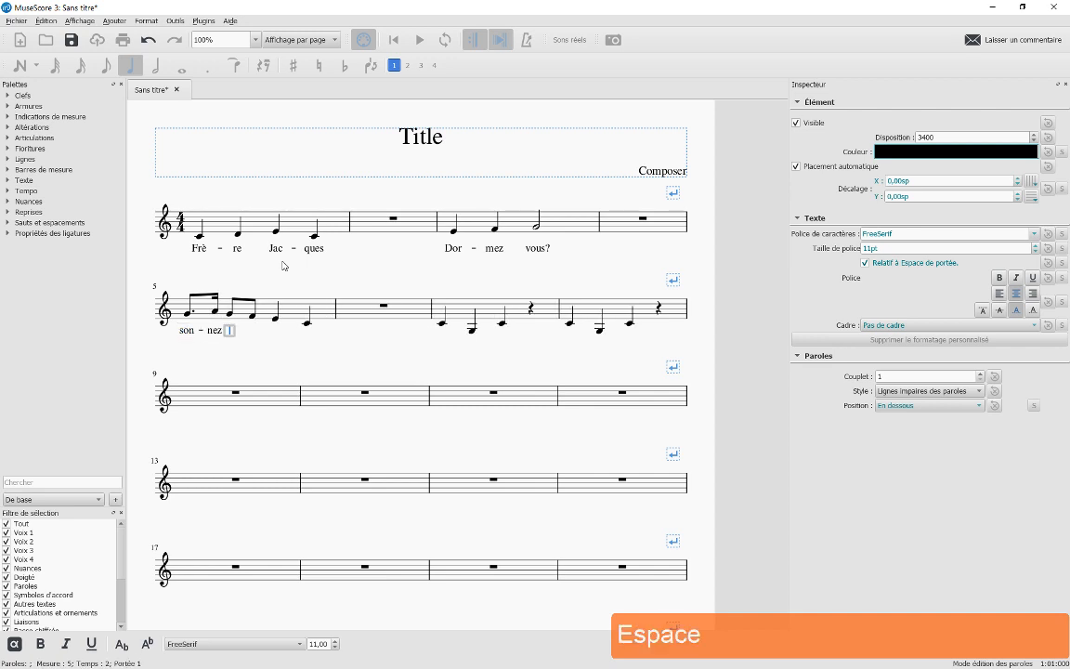
type("les")
key("space")
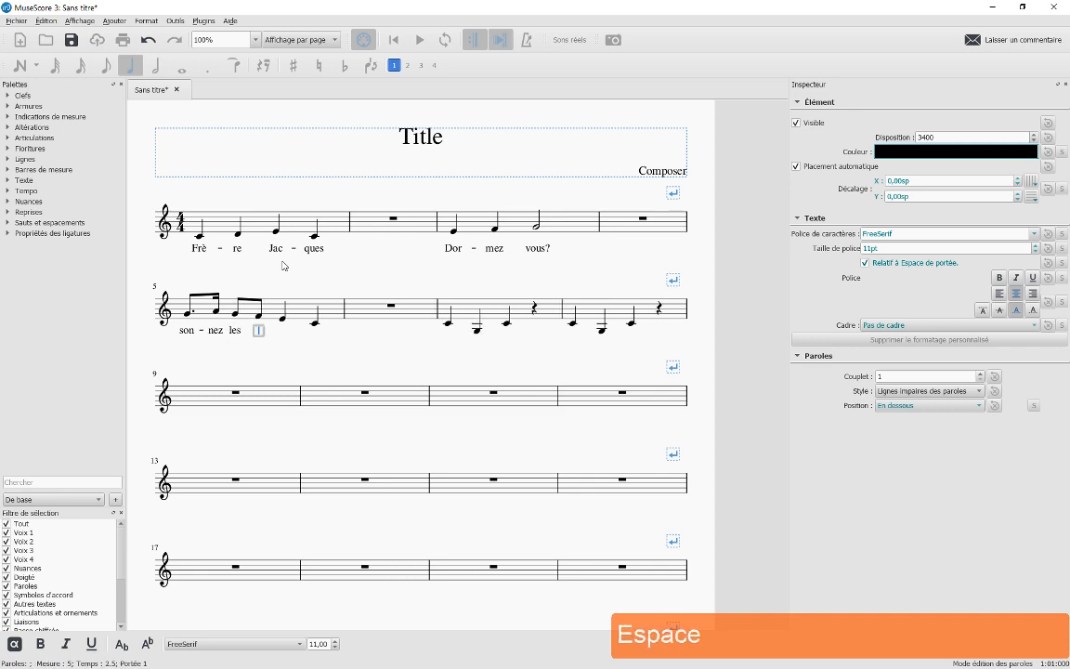
type("ma")
key("minus")
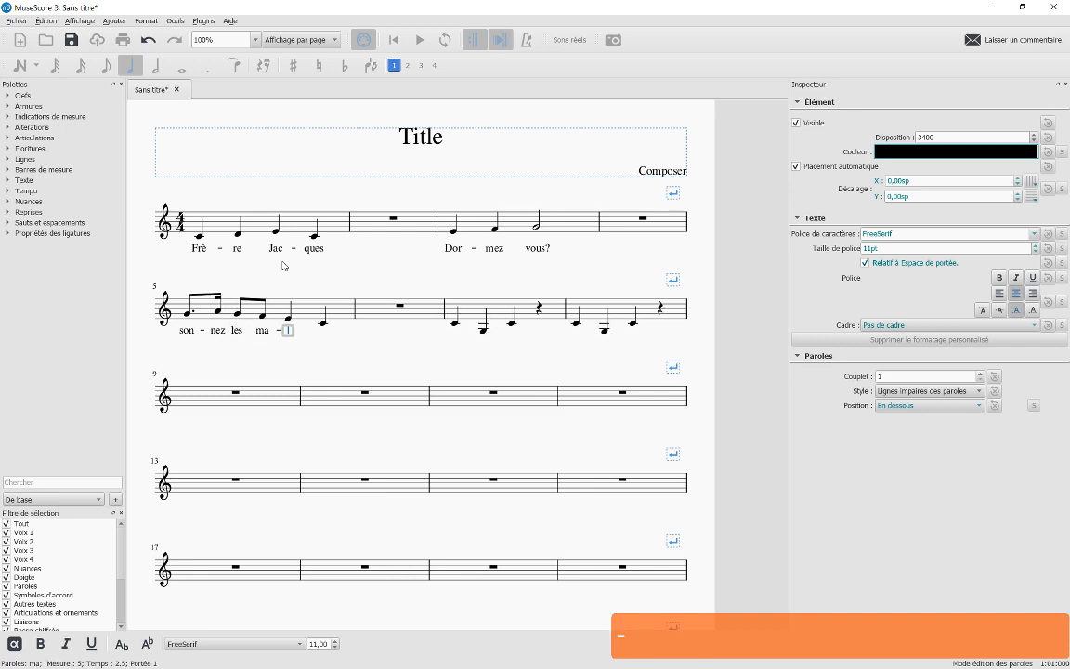
type("ti")
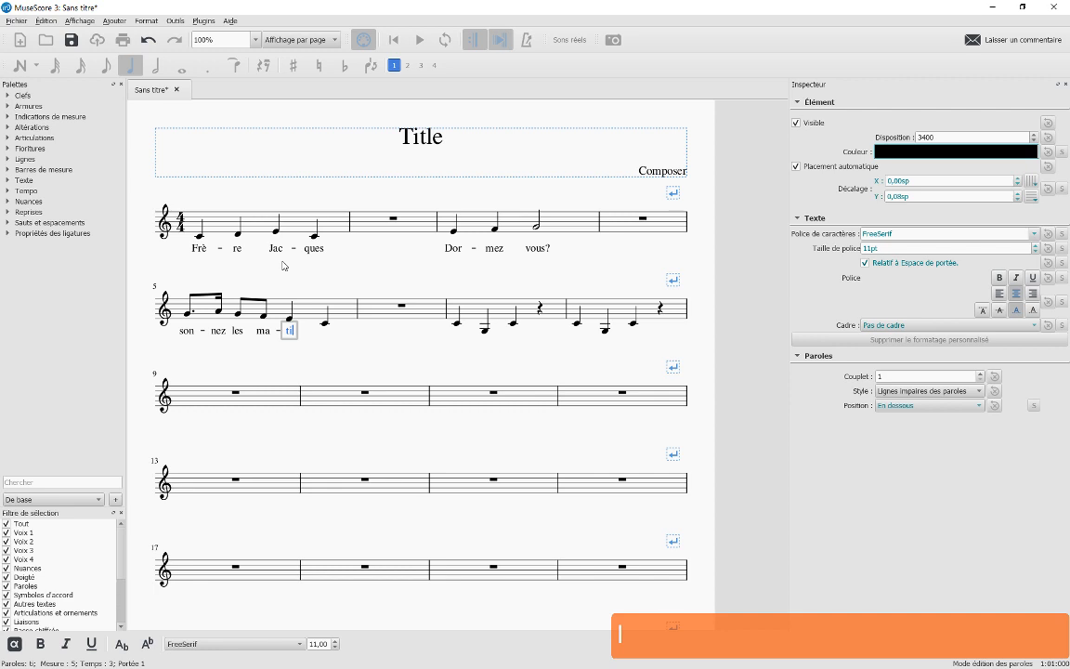
key("minus")
type("nes")
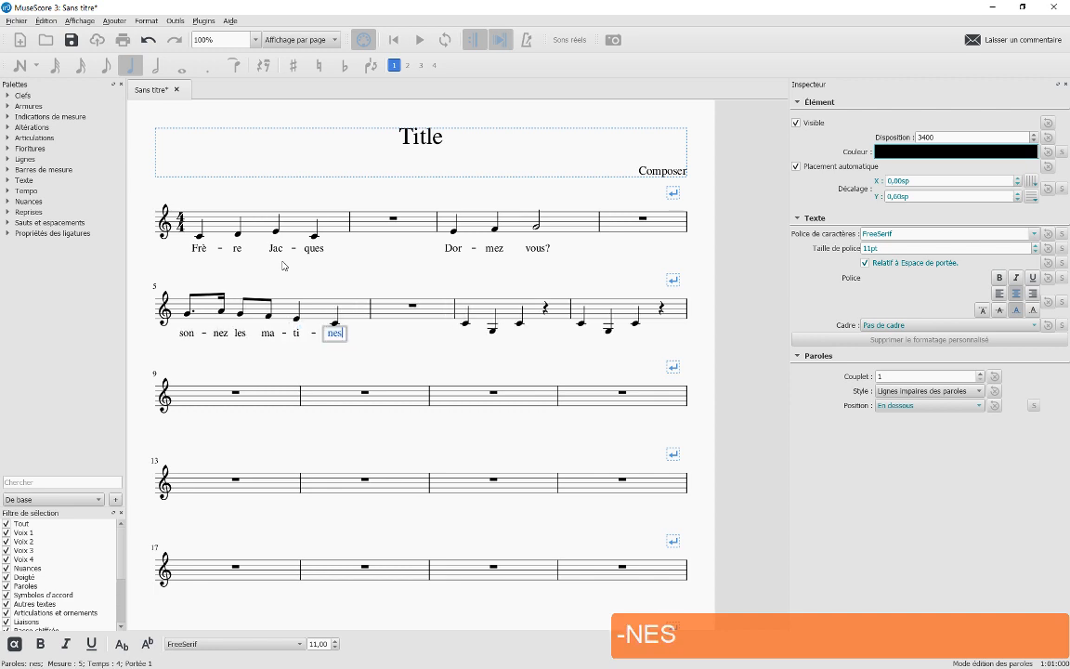
key("space")
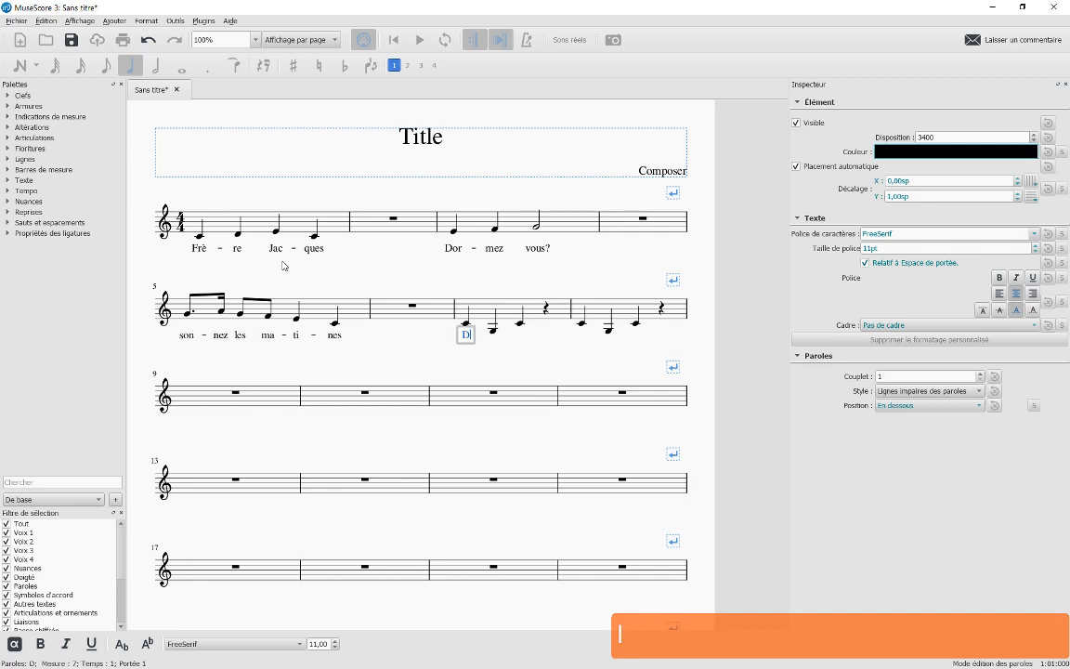
Add the lyrics 'Ding Daing Dong' under measure 7
type("Ding")
key("space")
type("Daing")
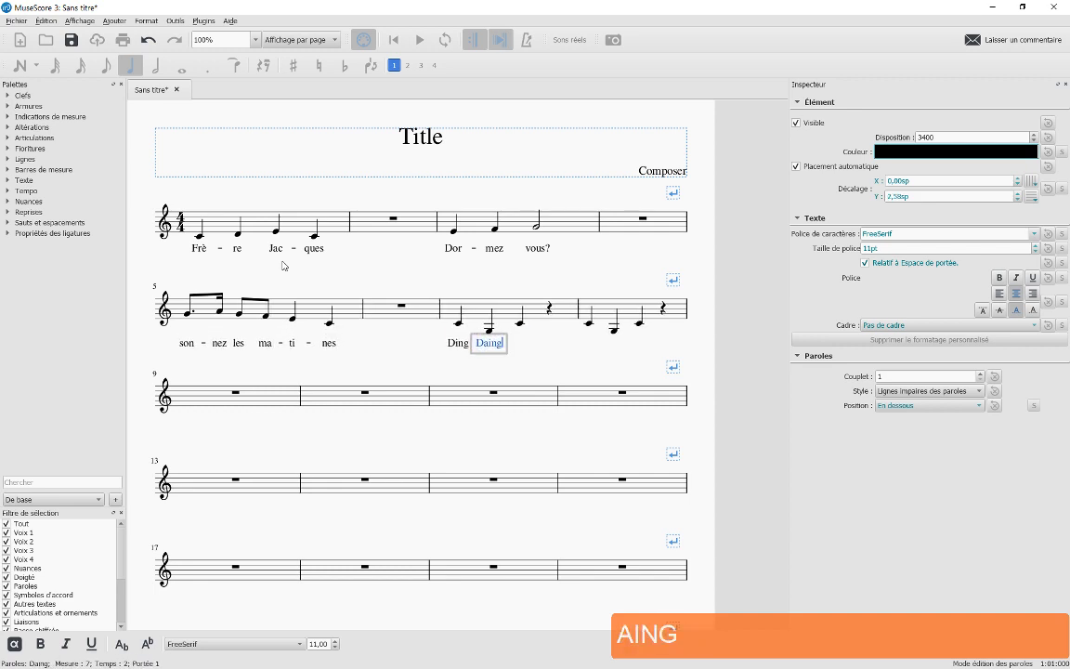
key("space")
type("Dong")
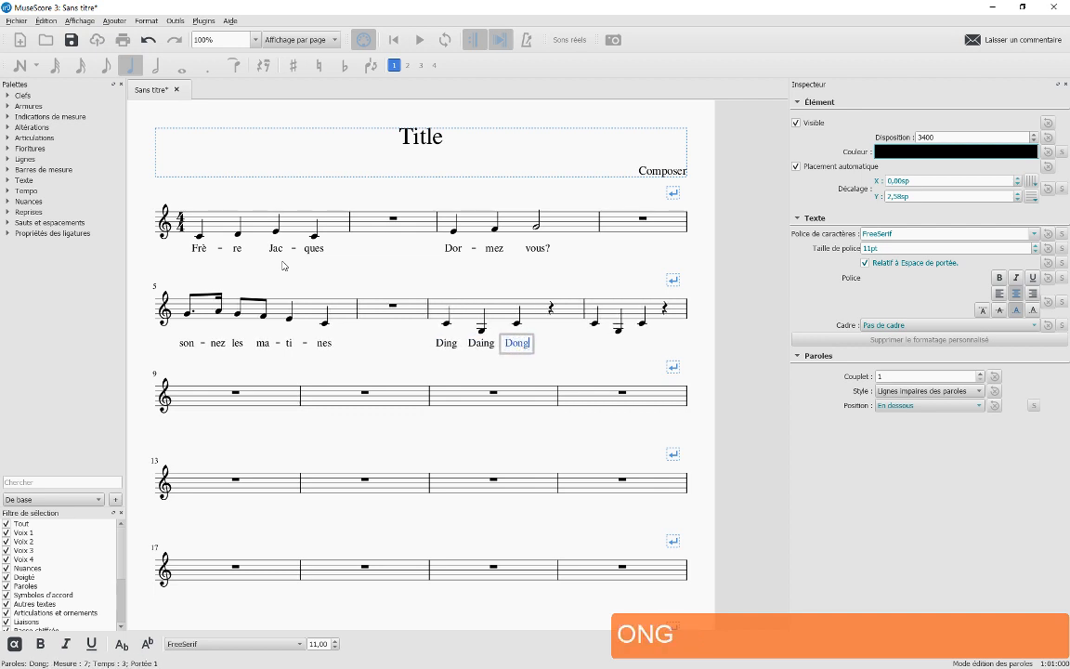
key("space")
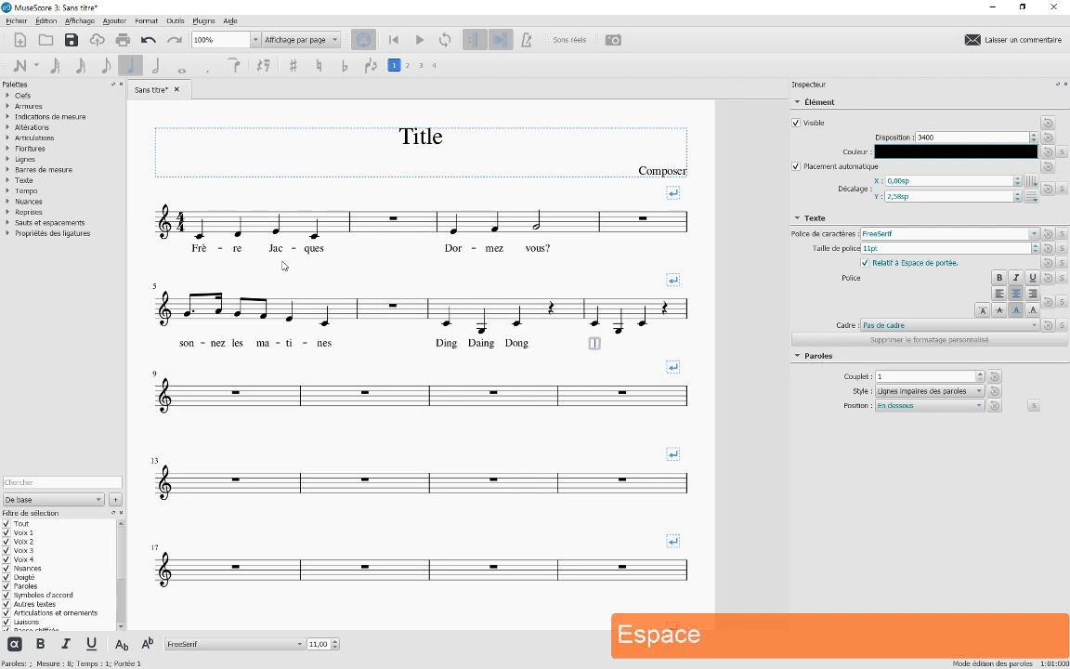
Add 'Ding Daing Dong' under measure 8, correcting a mistyped 'Ding' to 'Daing', and finish lyric editing
type("Ding")
key("space")
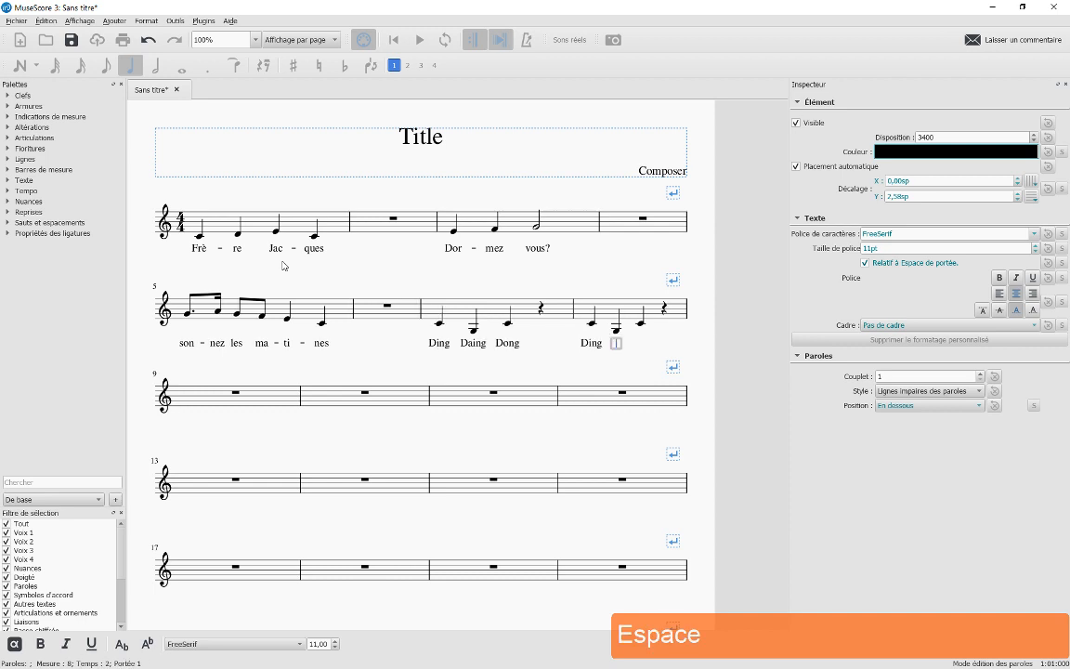
type("Ding")
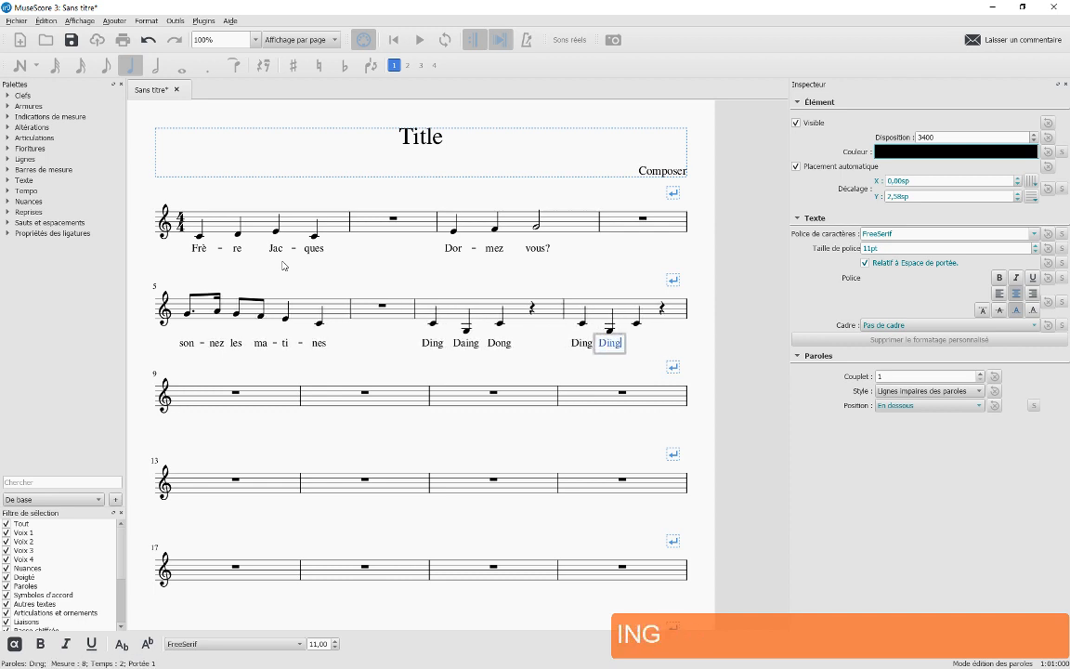
key("BackSpace")
key("BackSpace")
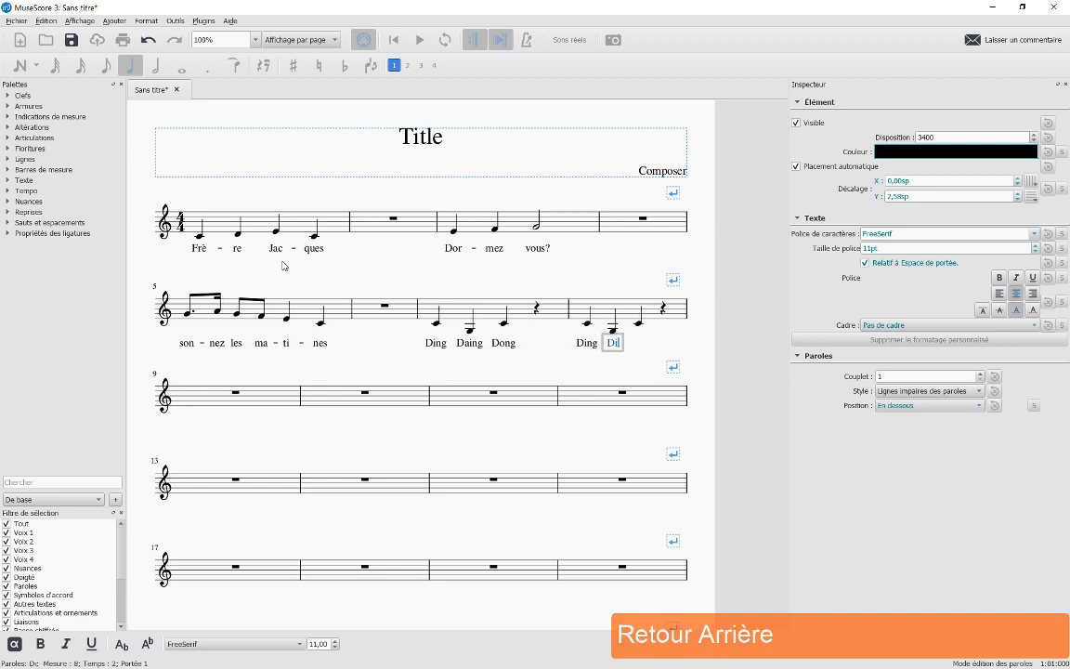
key("BackSpace")
type("aing")
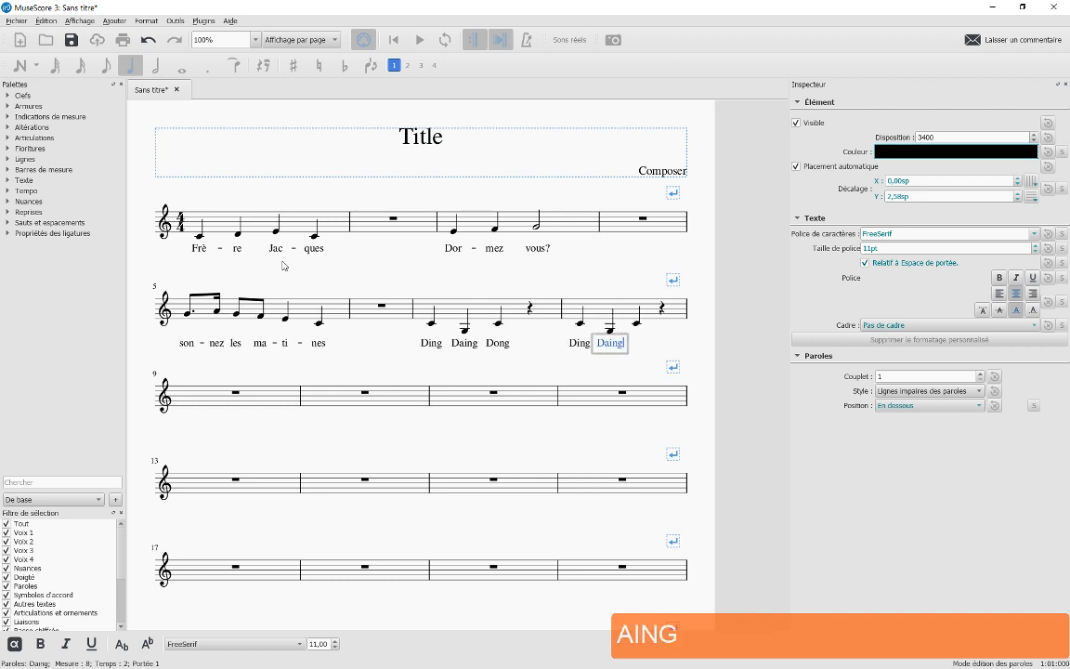
key("space")
type("D")
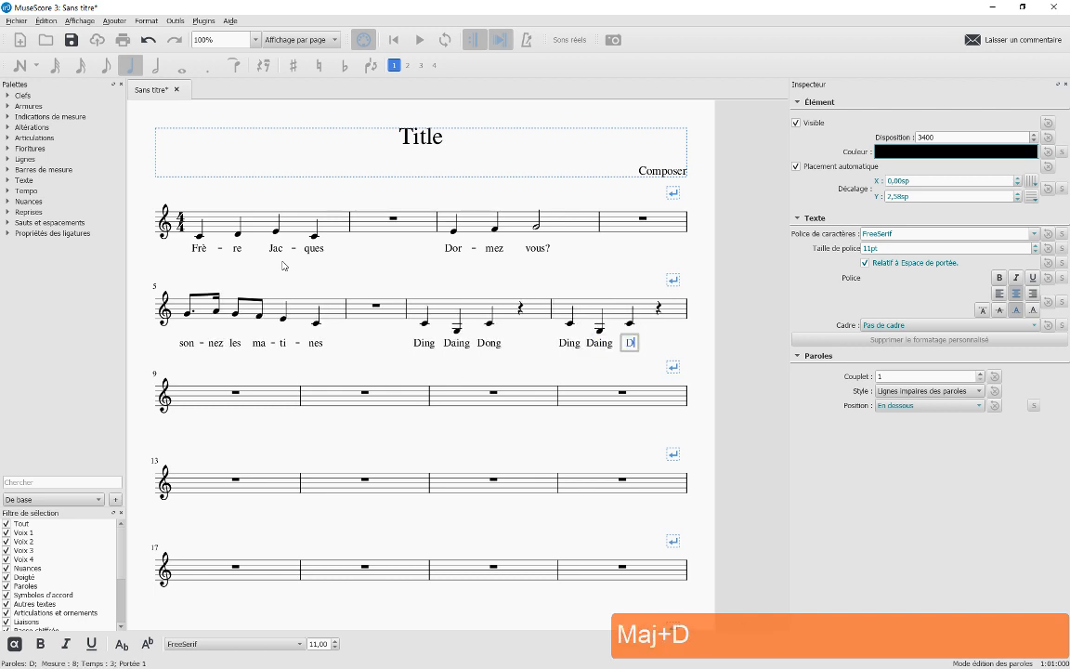
type("ong")
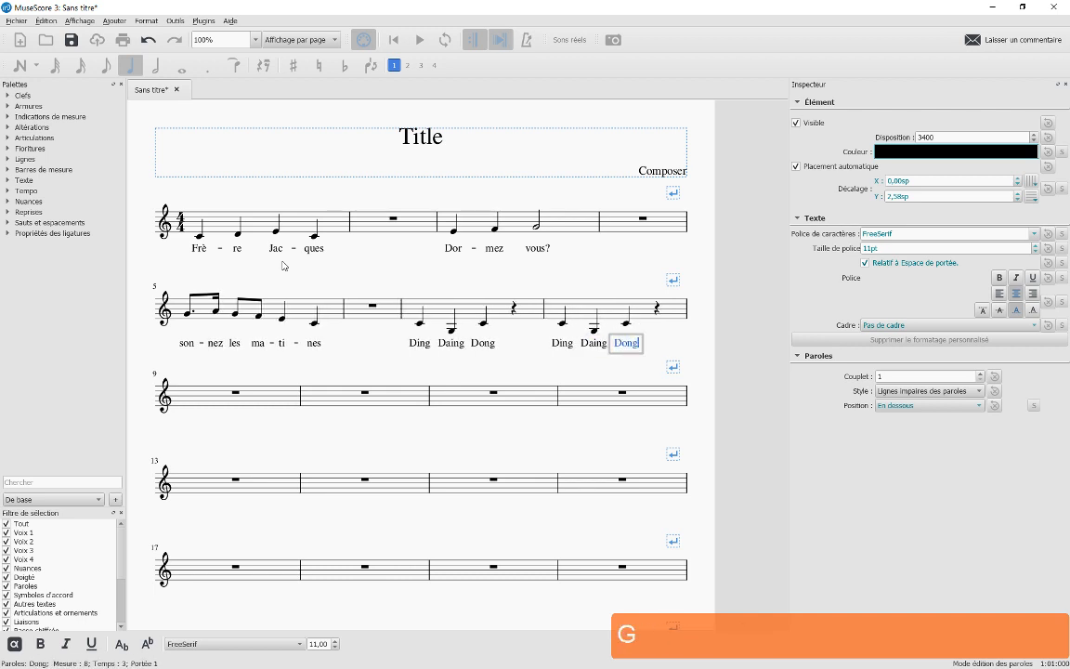
key("space")
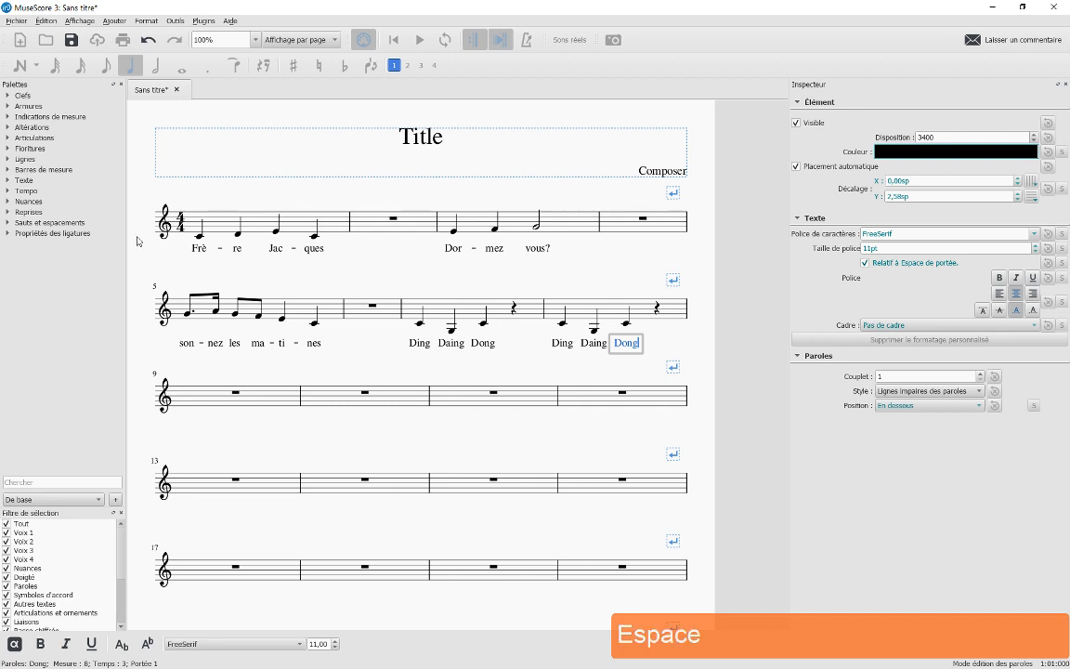
left_click(371, 268)
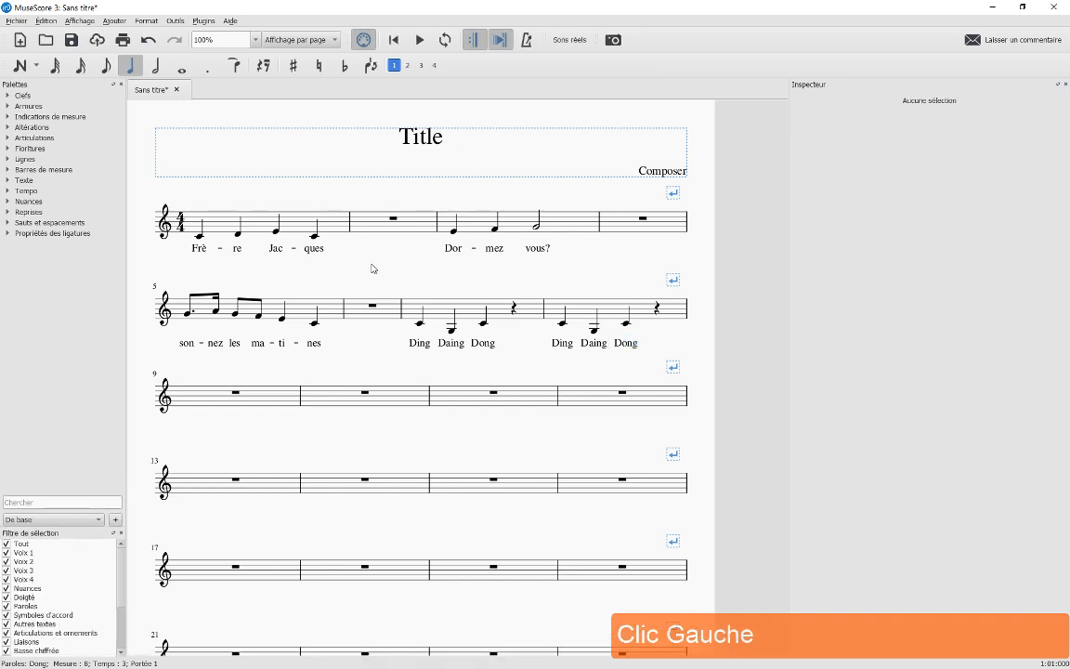
Copy measure 1 into measure 2 and measure 3 into measure 4
left_click(306, 220)
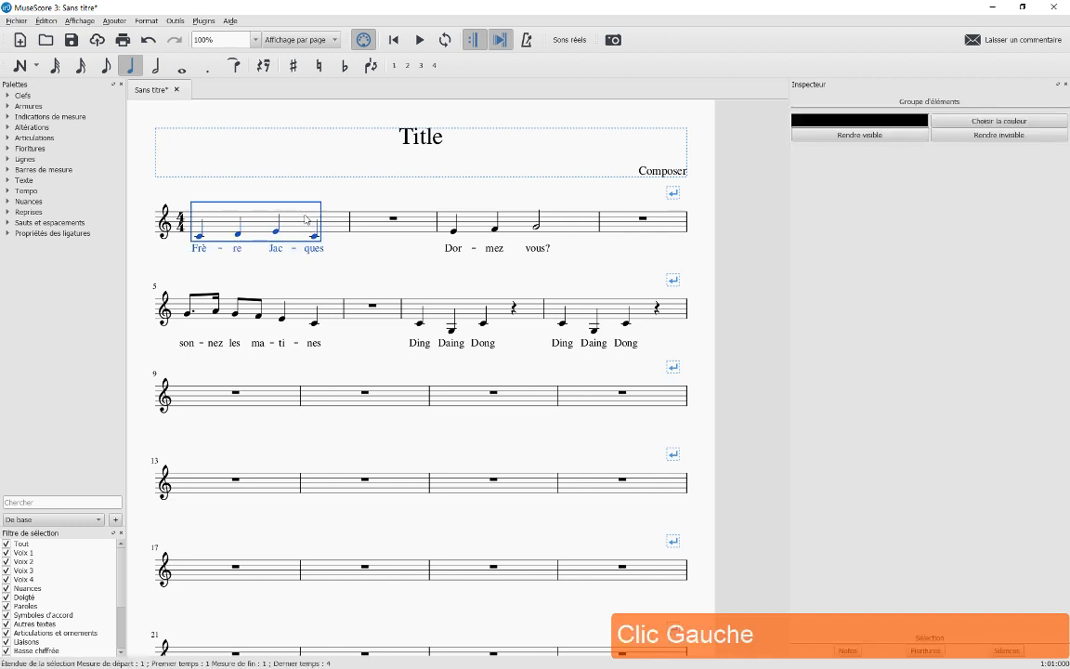
key("ctrl+c")
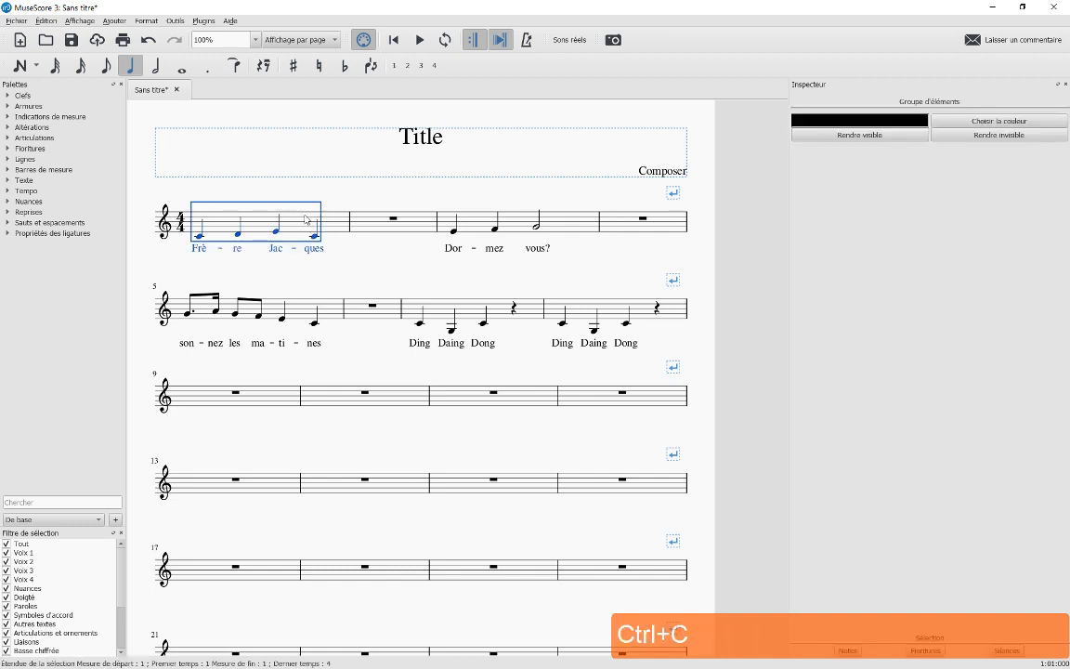
left_click(376, 228)
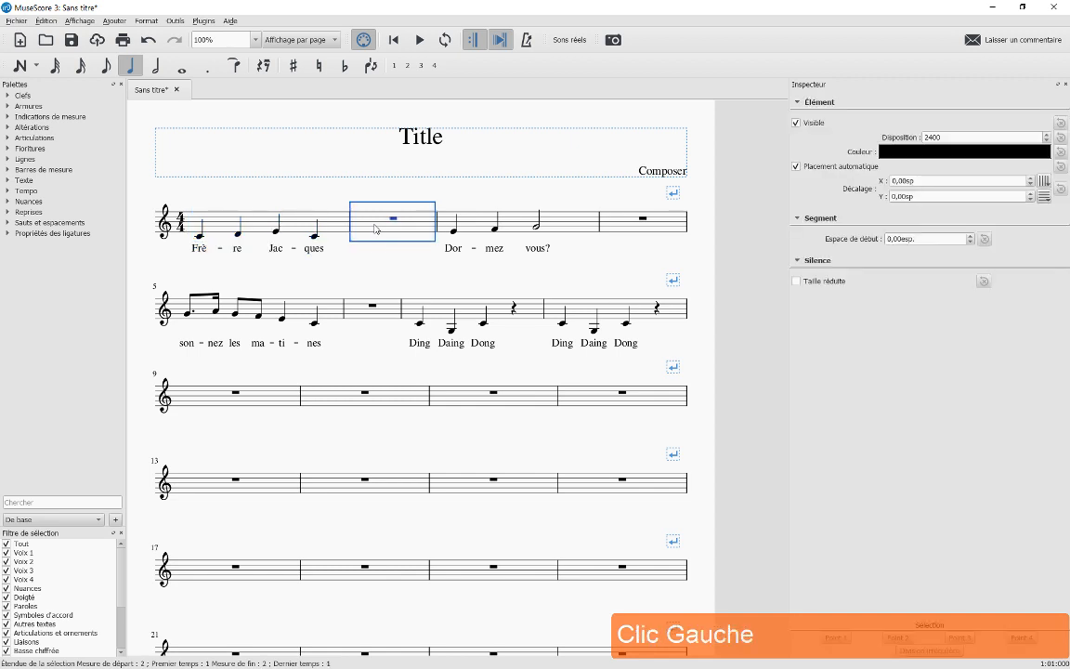
key("ctrl+v")
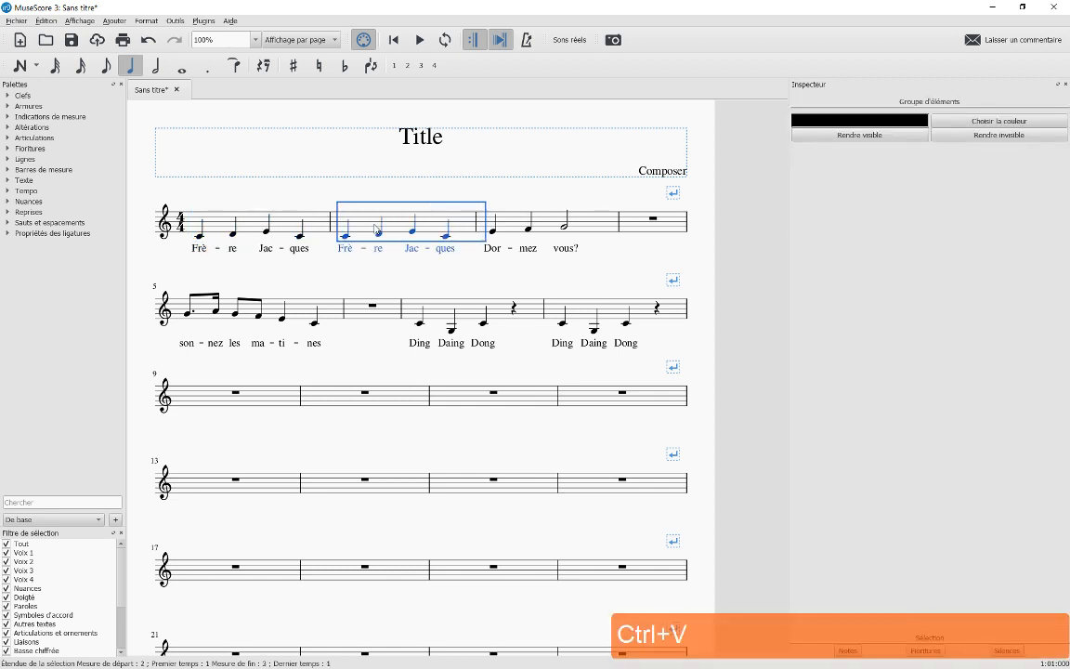
left_click(518, 223)
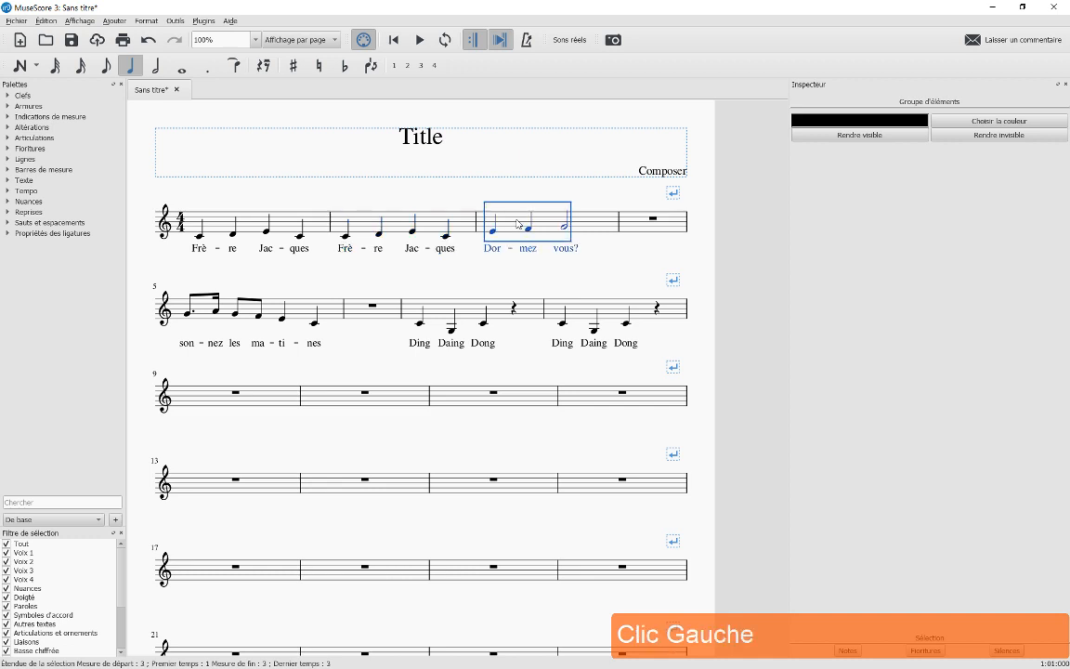
key("ctrl+c")
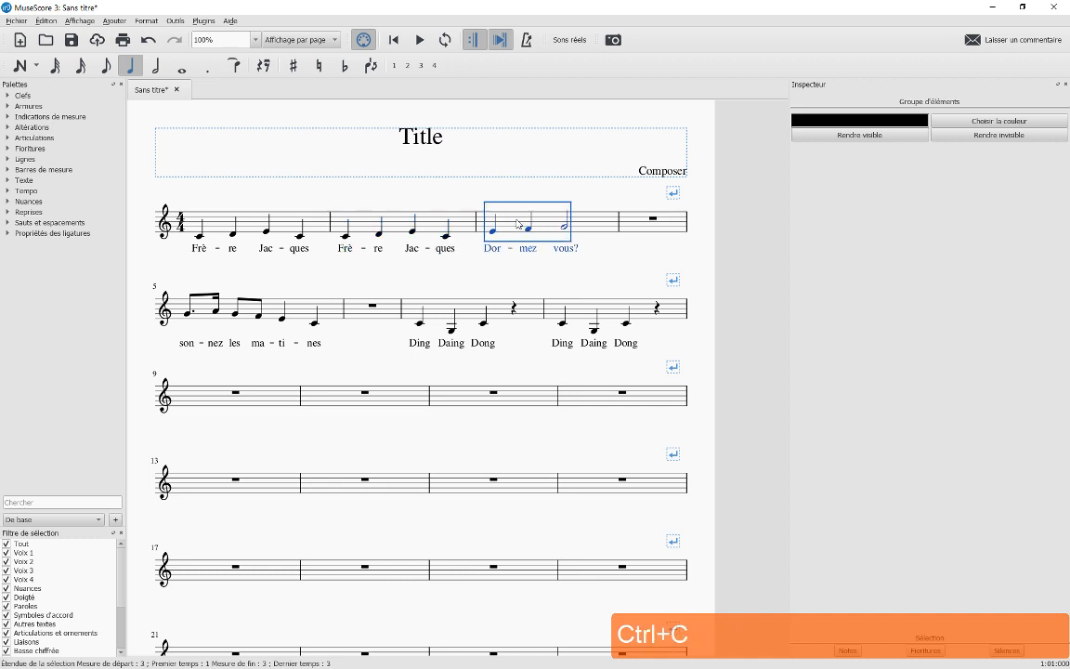
left_click(632, 226)
key("ctrl+v")
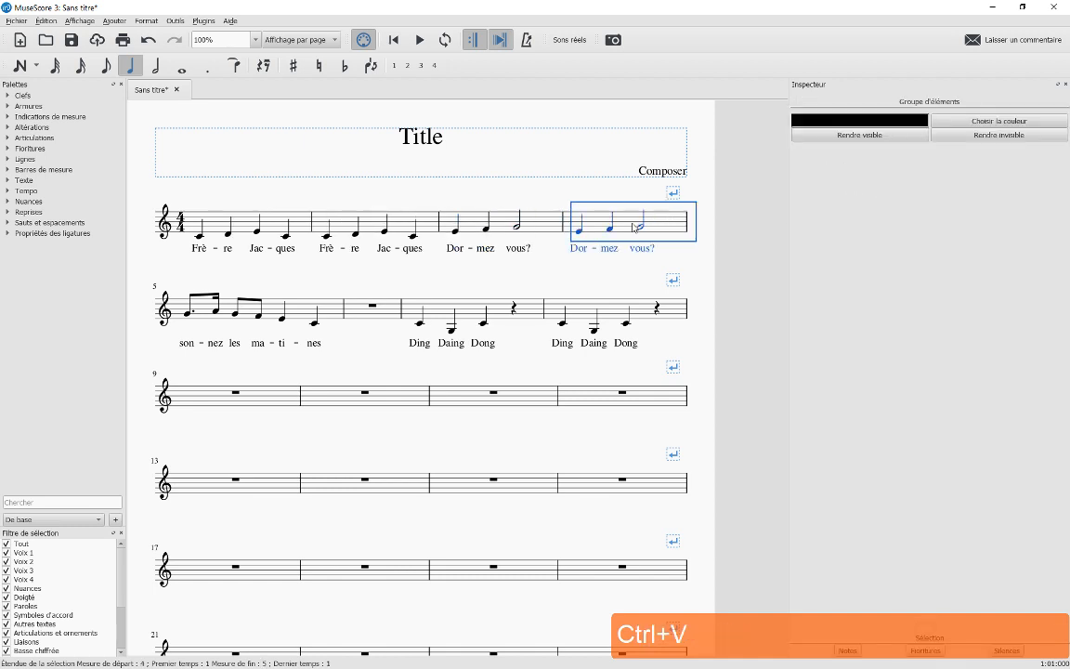
Copy measure 5 into measure 6, then deselect and scroll down to the empty measures
left_click(297, 316)
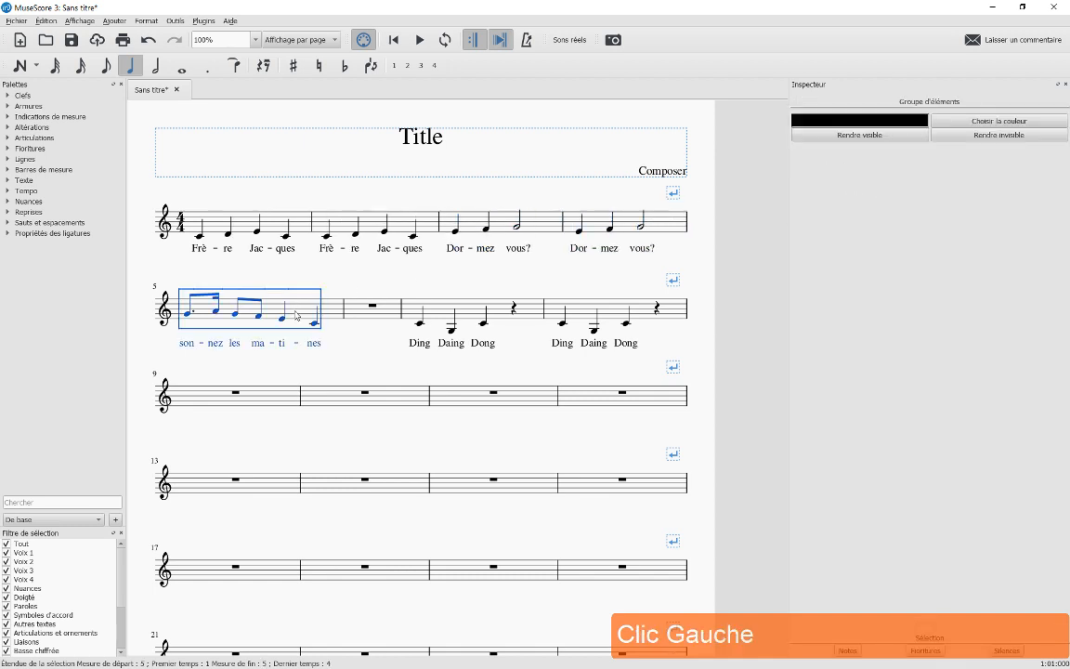
key("ctrl+c")
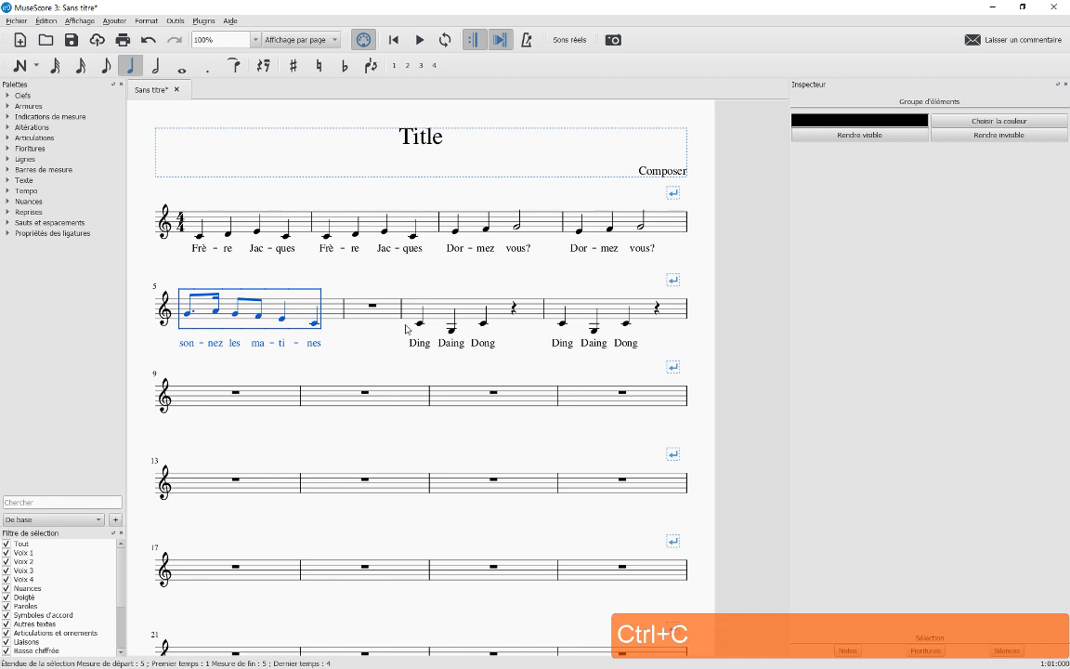
left_click(387, 318)
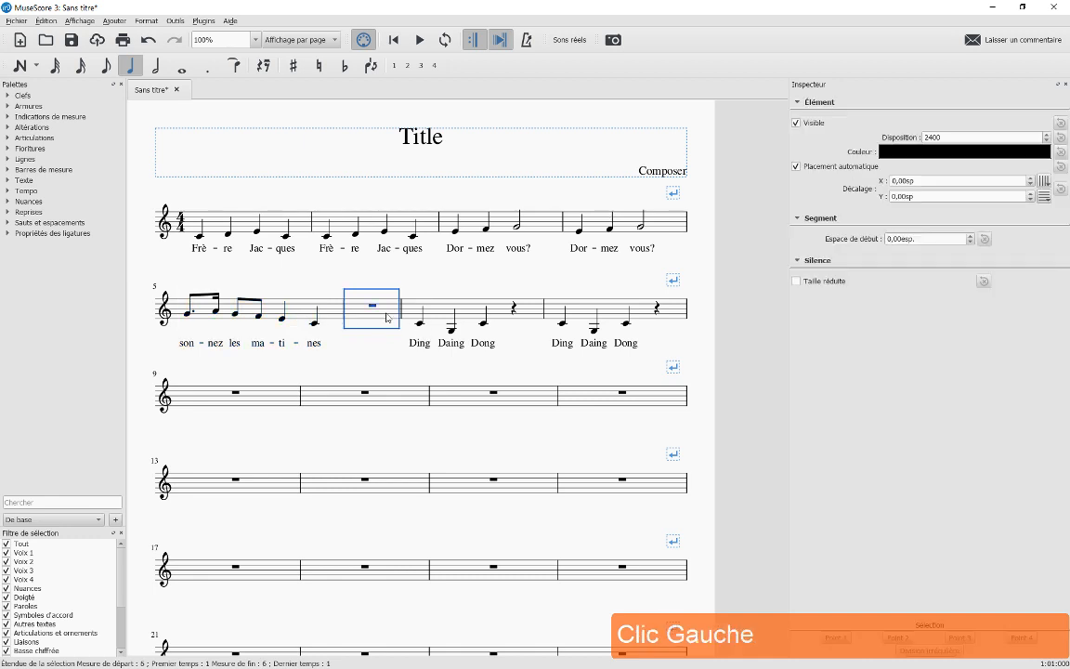
key("ctrl+v")
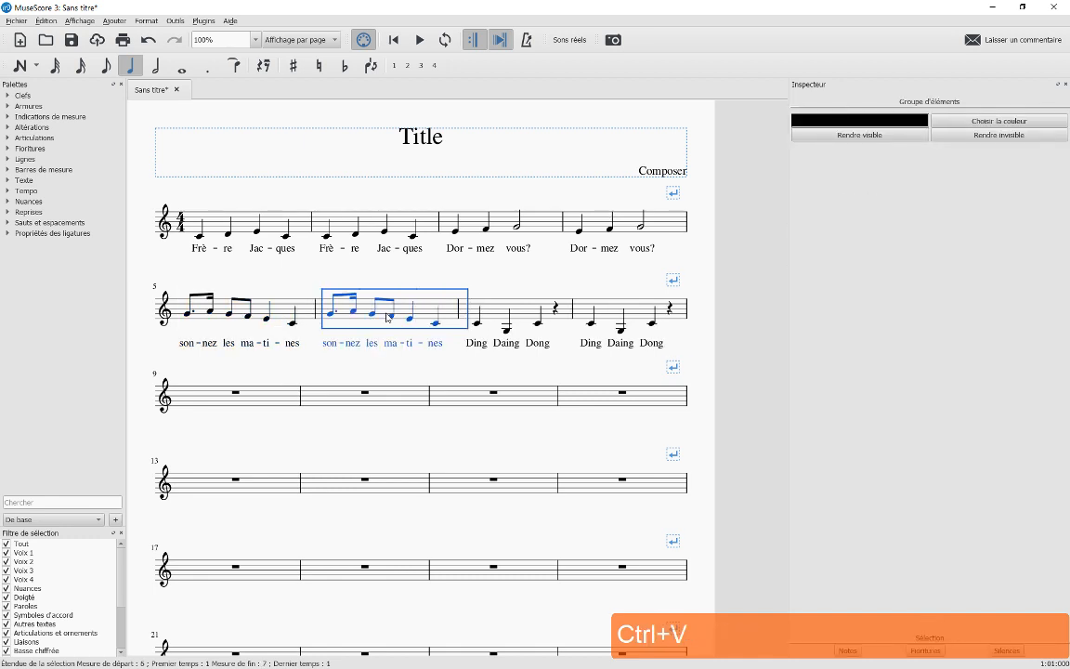
left_click(378, 369)
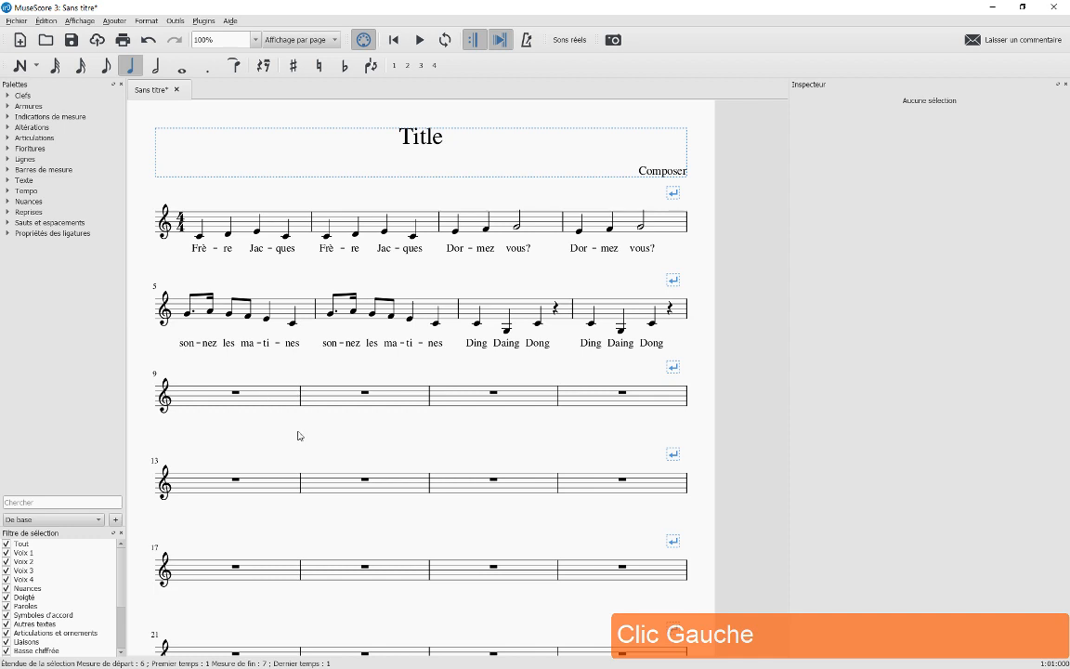
left_click_drag(298, 438, 320, 324)
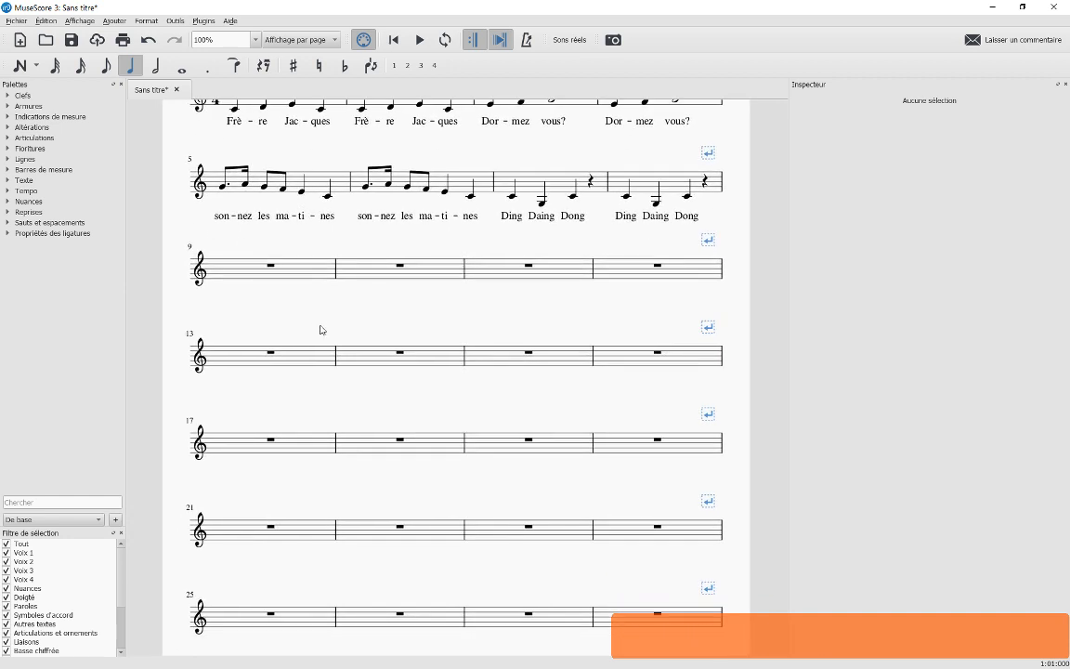
Select measures 9 through the last measure and delete them, ending the piece at measure 8
left_click(293, 273)
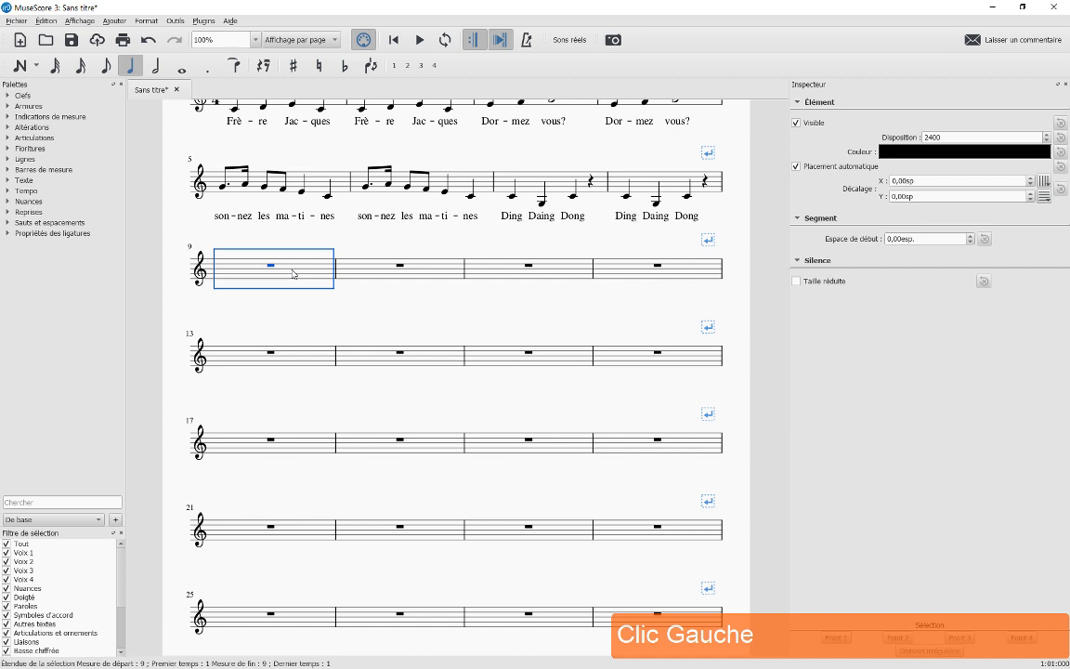
key("shift+Right")
key("shift+Right")
key("shift+Right")
key("shift+Right")
key("shift+Right")
key("shift+Right")
key("shift+Right")
key("shift+Right")
key("shift+Right")
key("shift+Right")
key("shift+Right")
key("shift+Right")
key("shift+Right")
key("shift+Right")
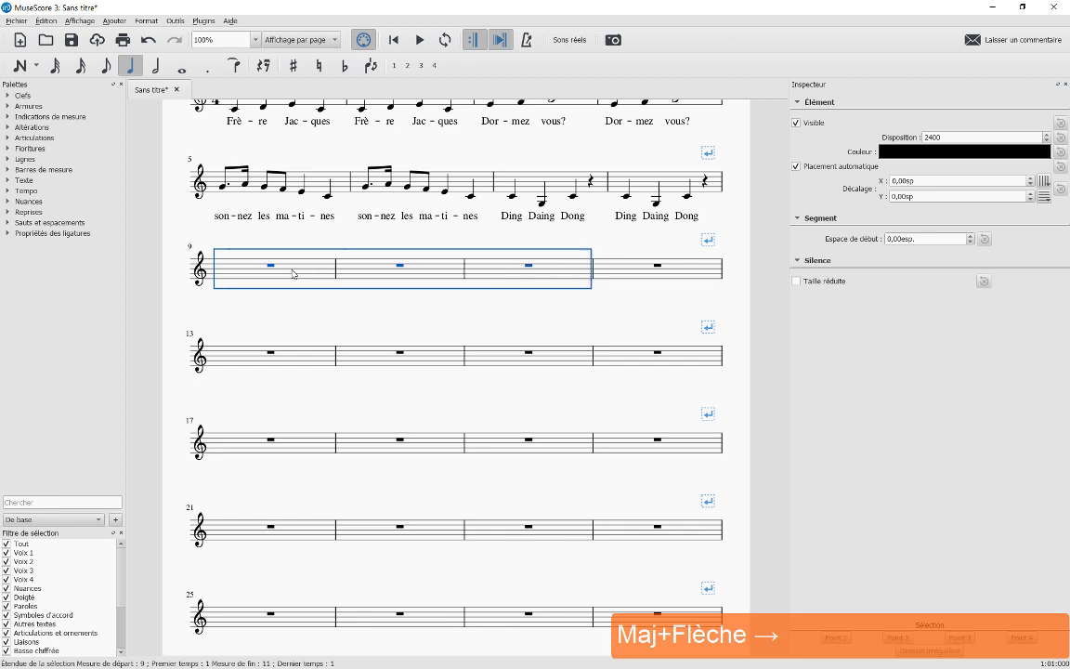
key("shift+Right")
key("shift+Right")
key("shift+Right")
key("shift+Right")
key("shift+Right")
key("shift+Right")
key("shift+Right")
key("shift+Right")
key("shift+Right")
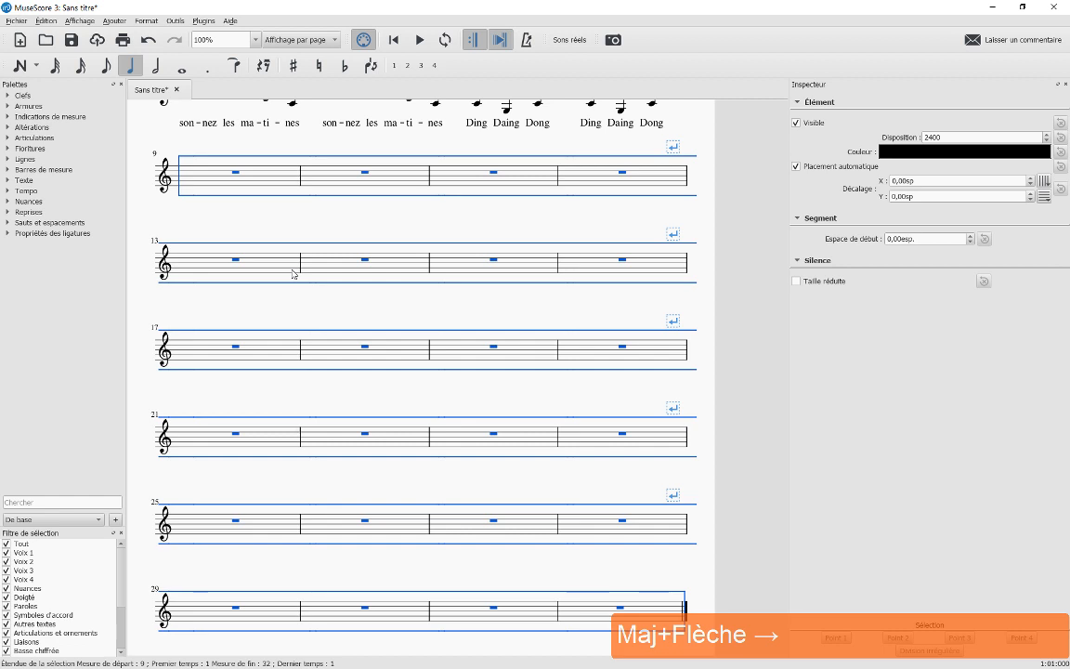
key("ctrl+Delete")
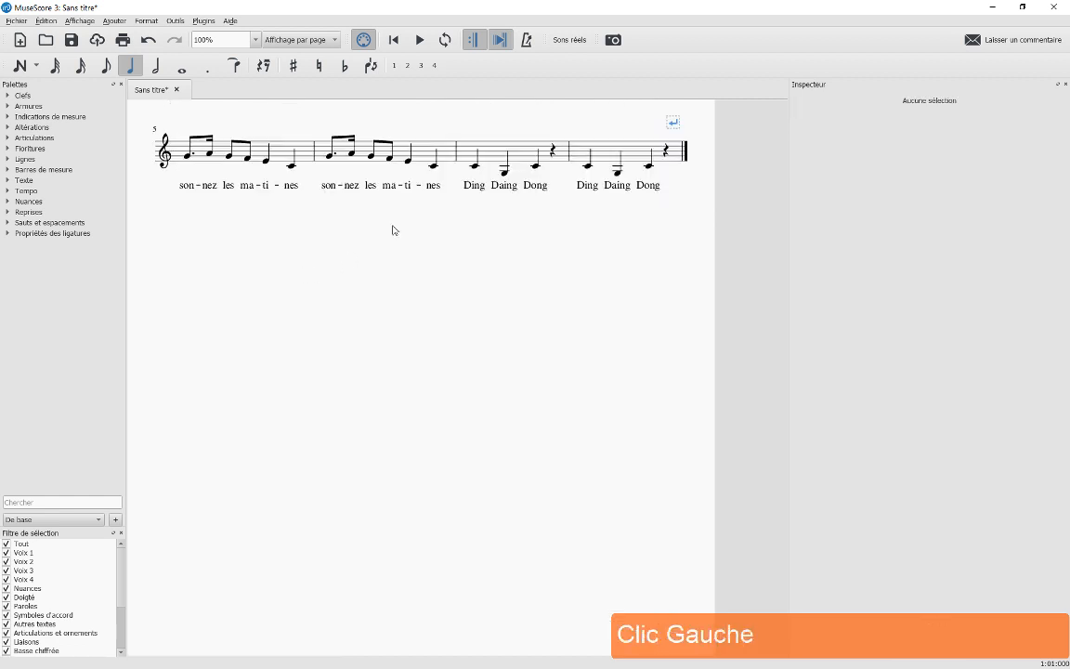
left_click_drag(394, 230, 407, 400)
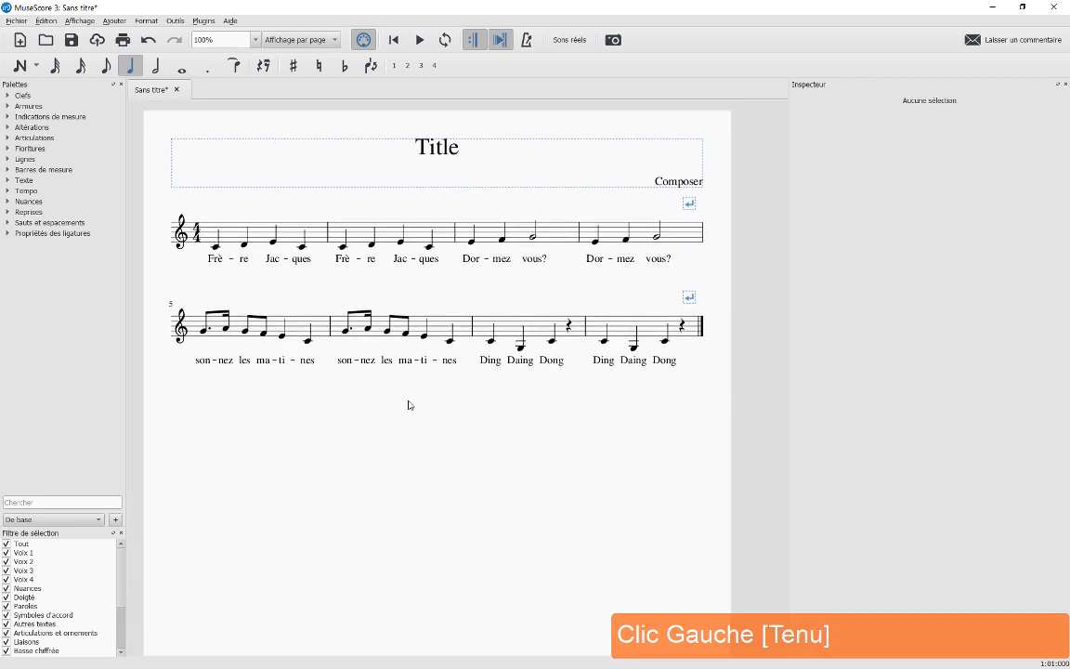
Change the title text from 'Title' to 'Frère Jacques'
double_click(448, 151)
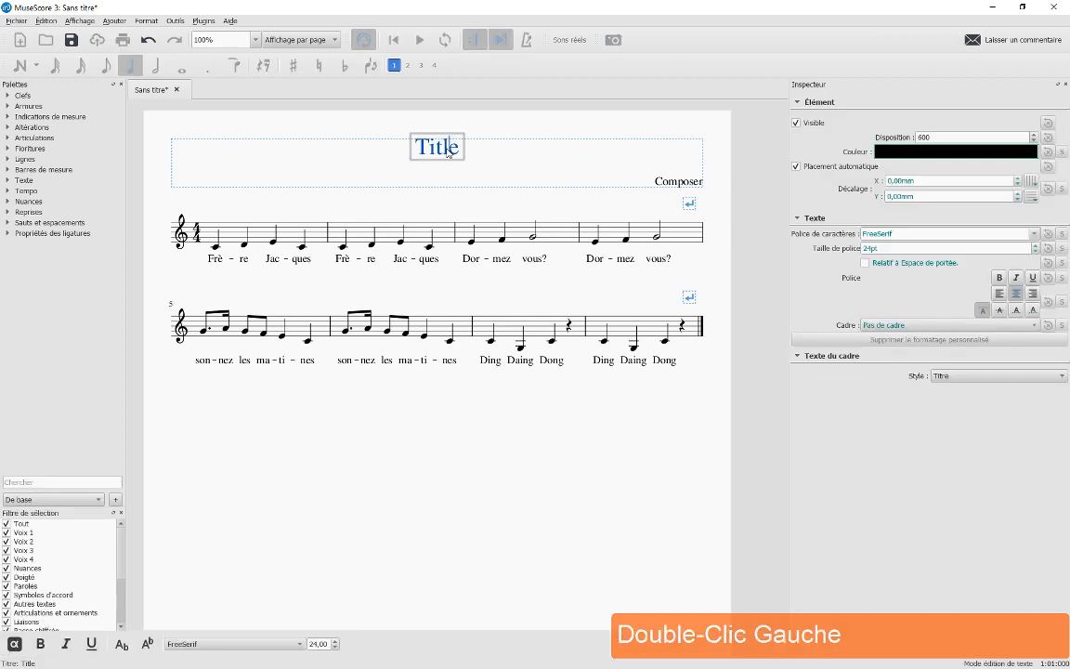
key("Right")
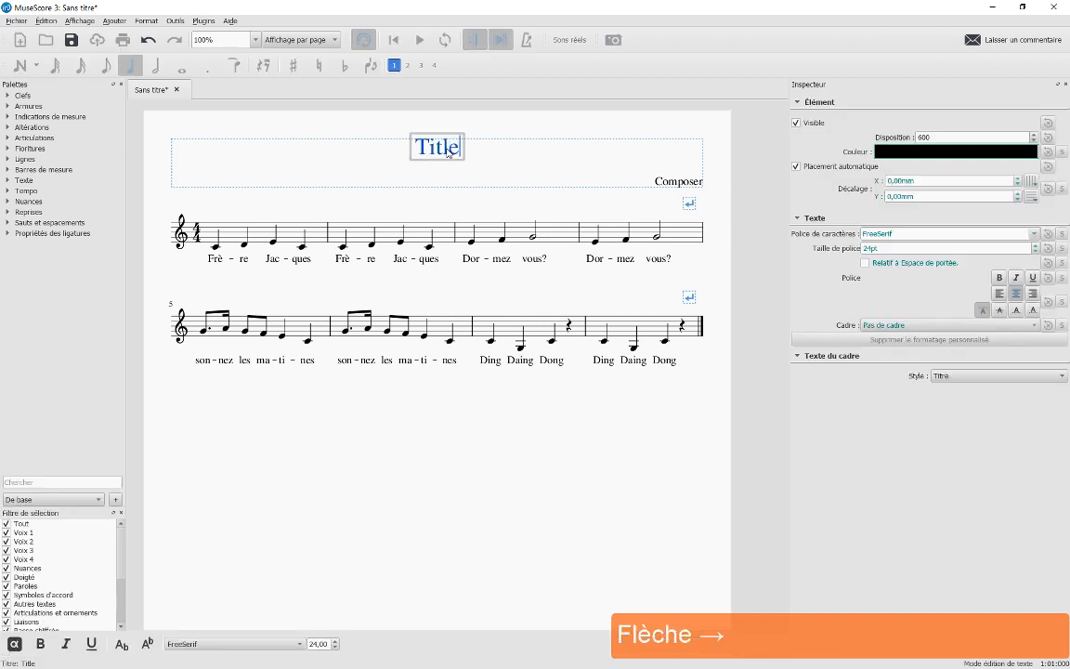
key("BackSpace")
key("BackSpace")
key("BackSpace")
key("BackSpace")
key("BackSpace")
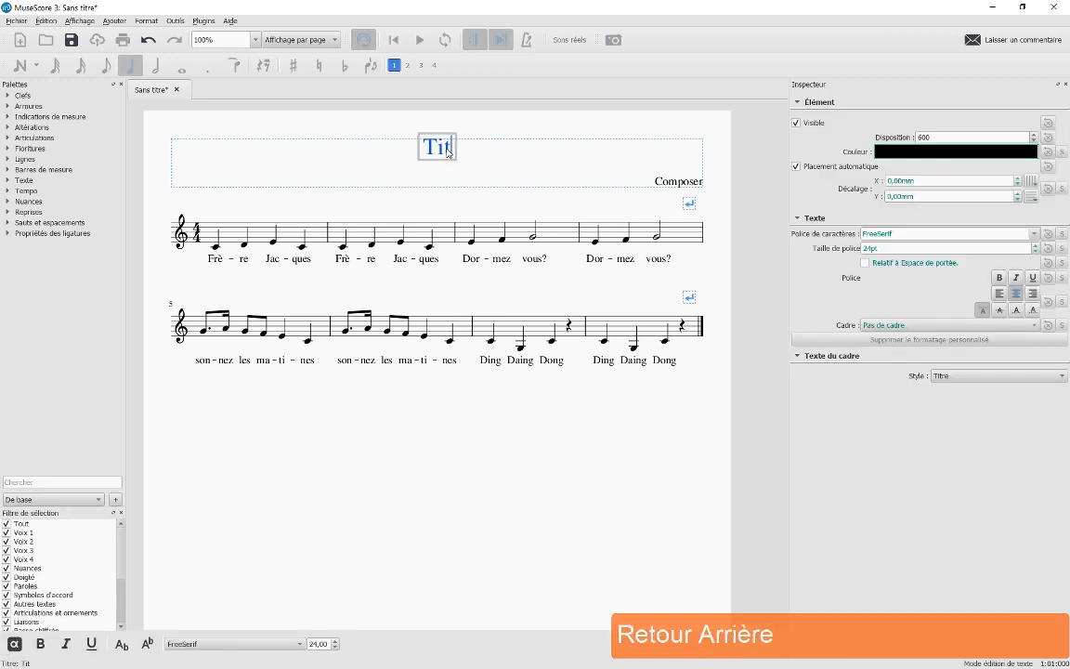
type("Frères")
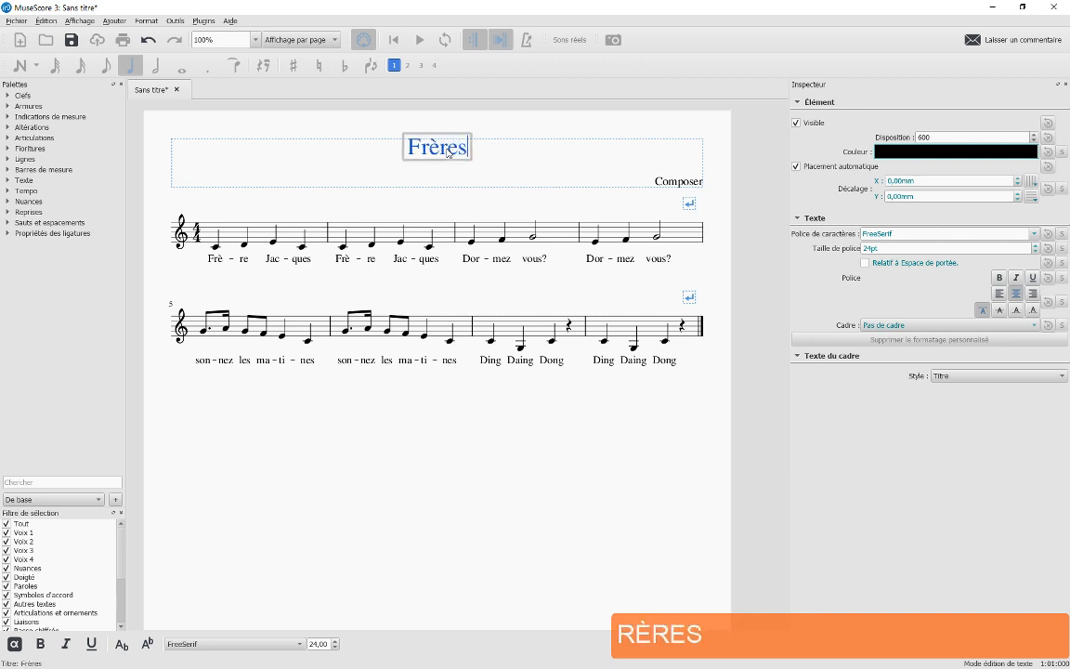
key("BackSpace")
type("Jacqu")
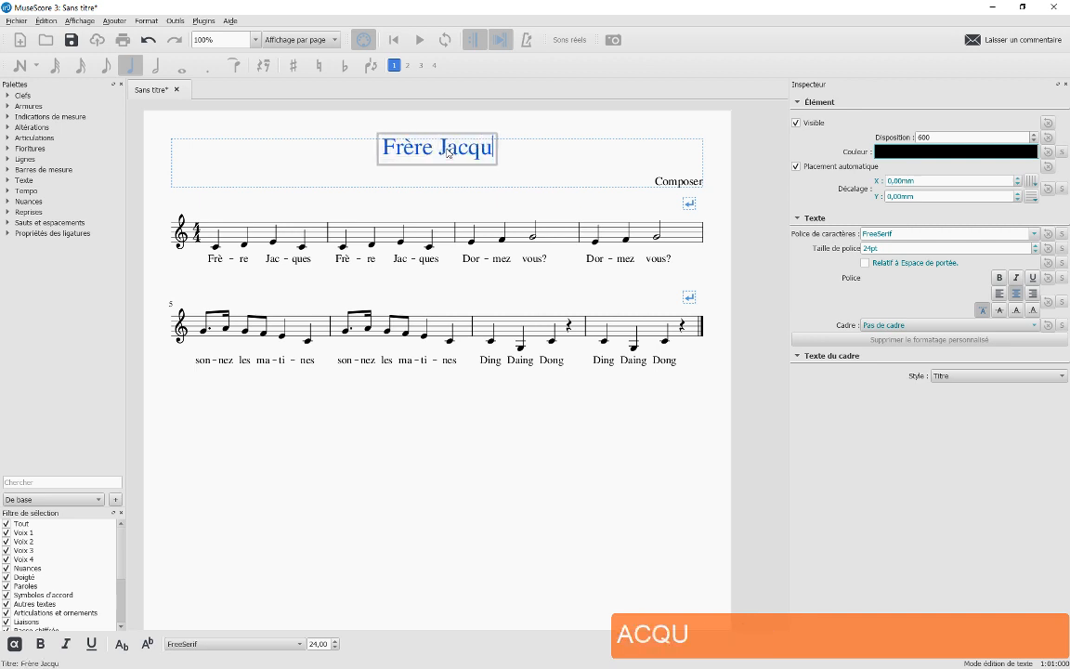
type("es")
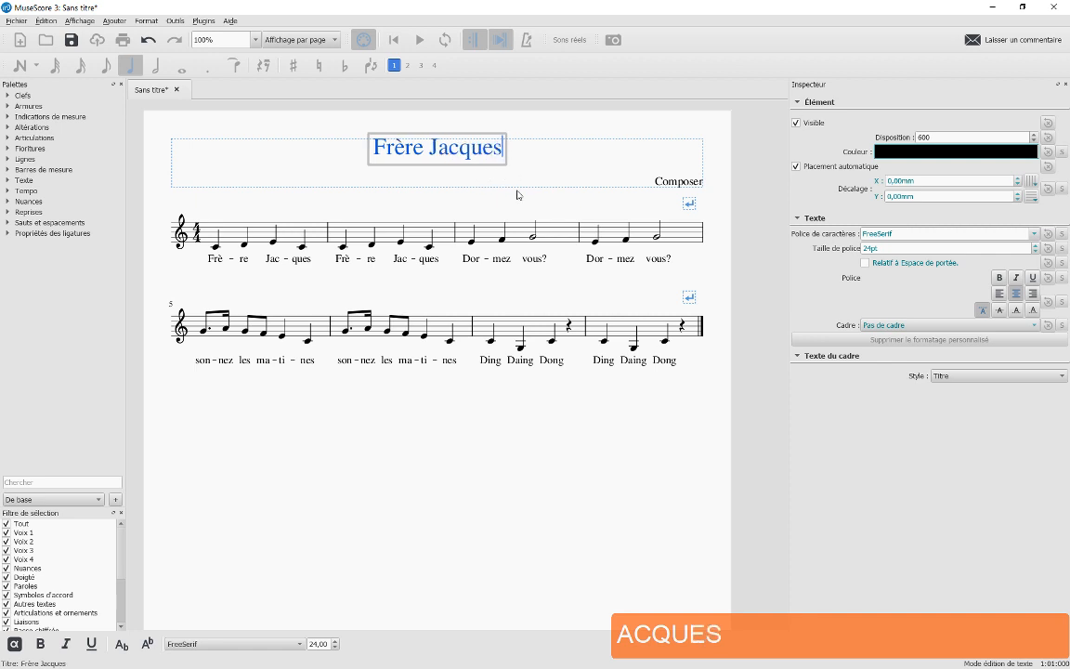
left_click(544, 170)
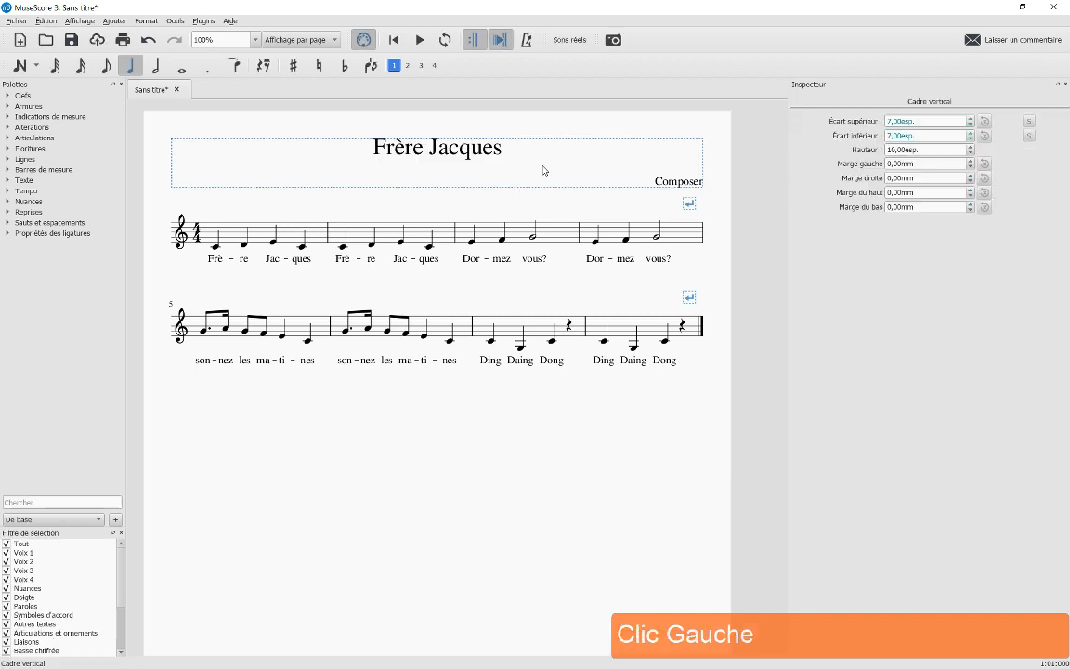
Replace the placeholder 'Composer' text with the composer's full name
triple_click(674, 182)
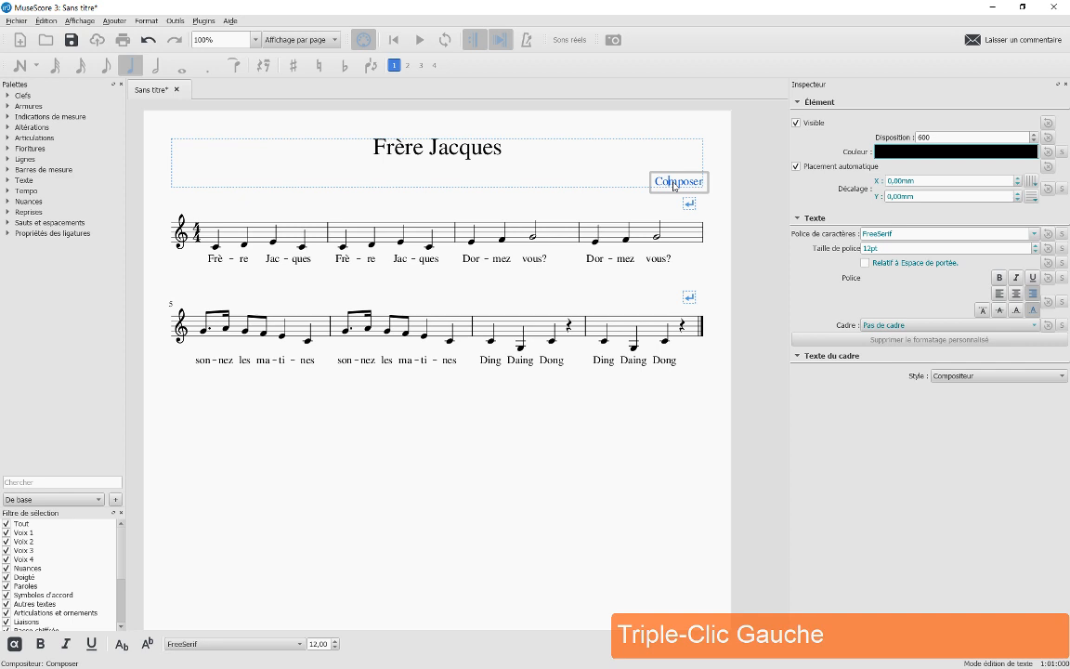
key("ctrl+a")
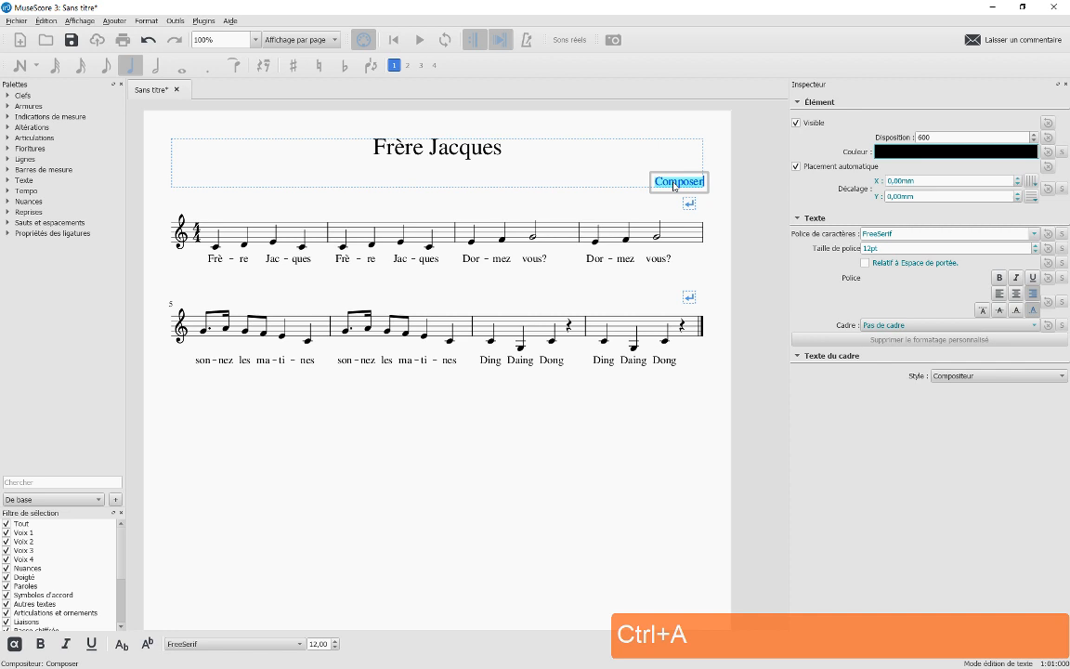
type("Jean-")
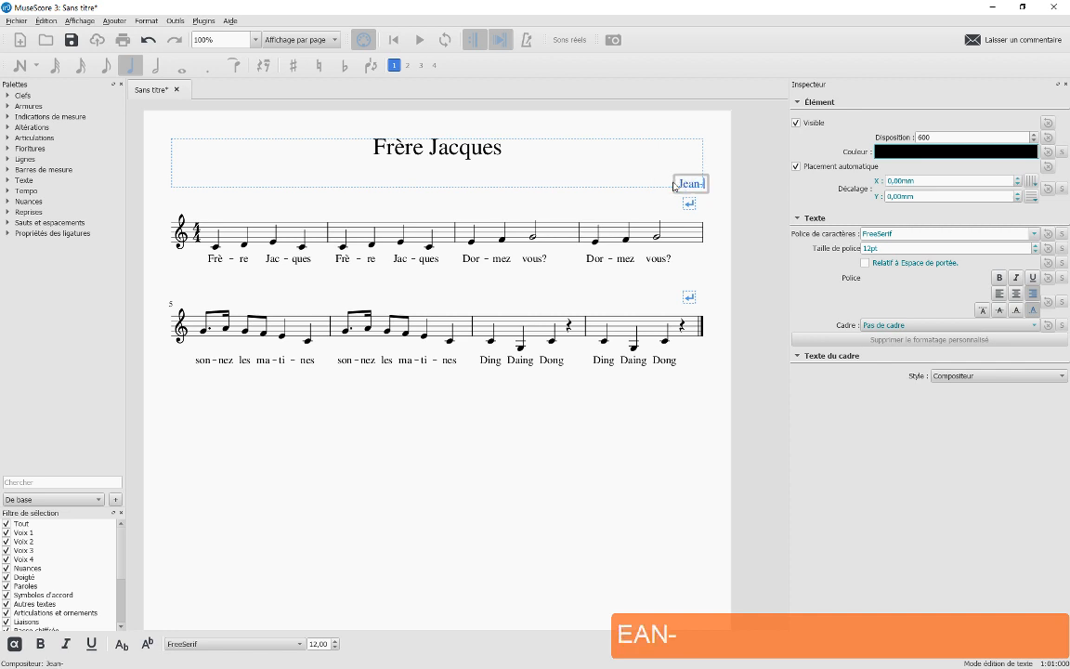
type("Philip")
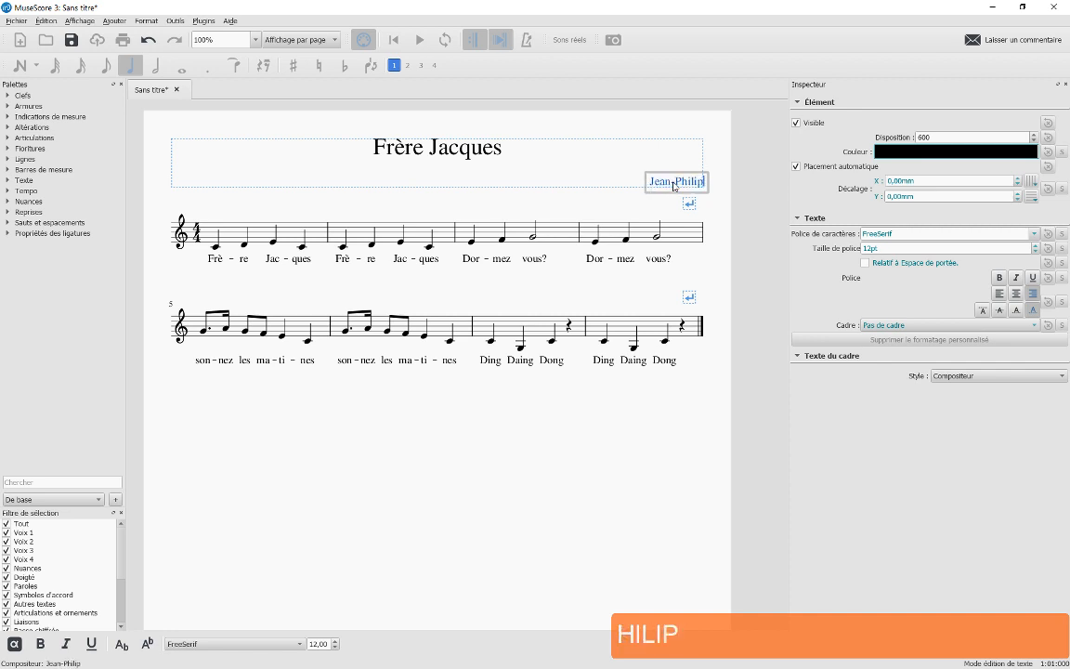
type("pe Ra")
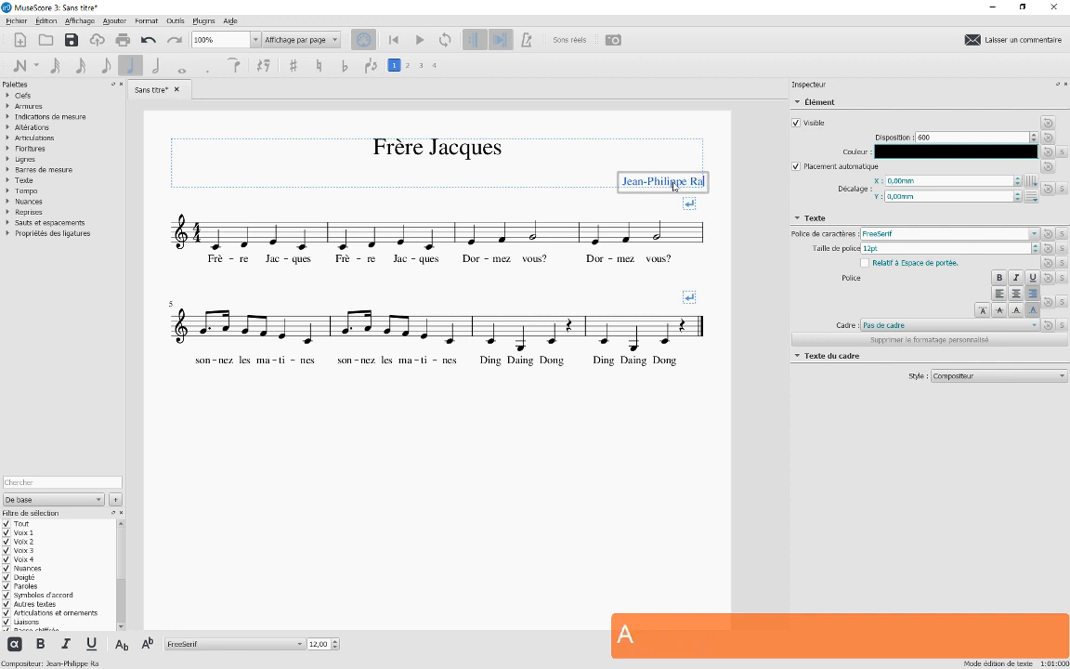
type("meau")
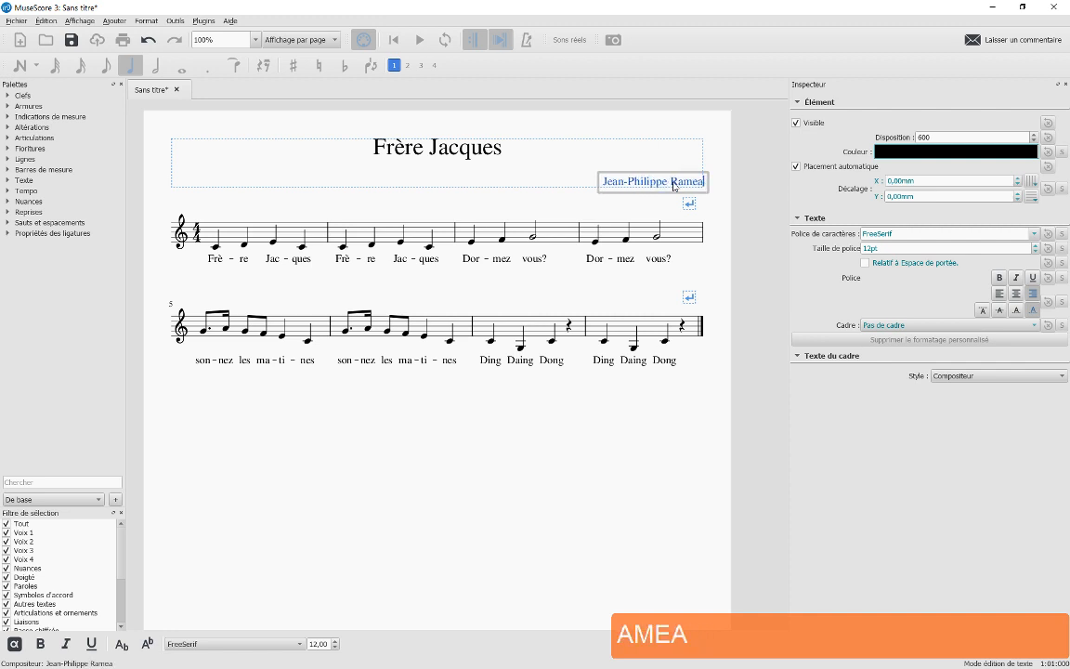
left_click(556, 175)
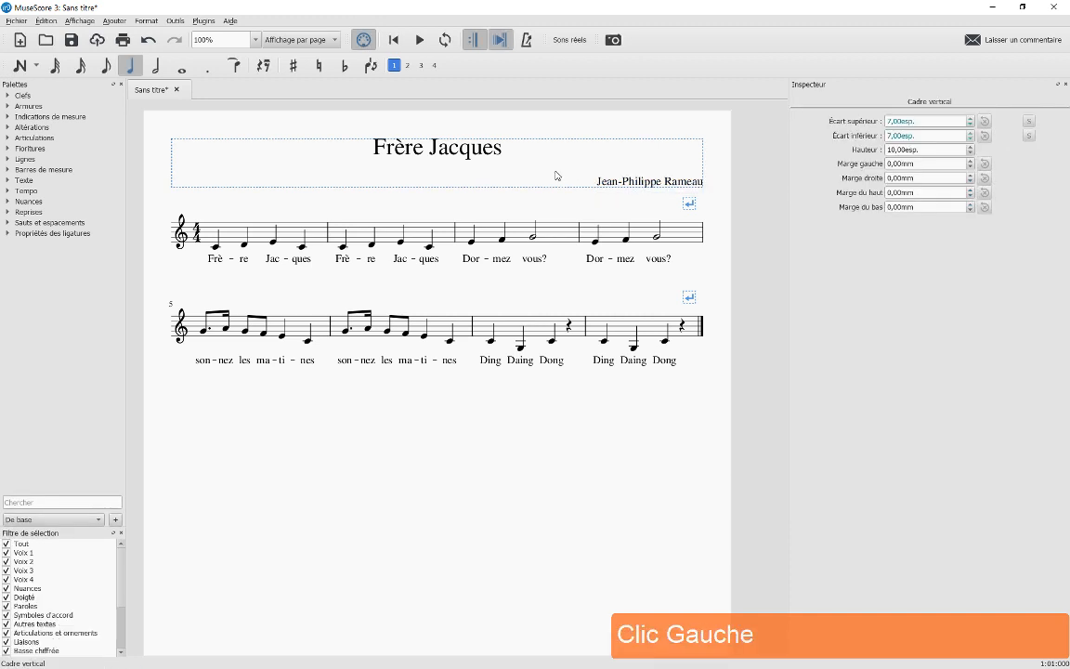
Add a Parolier credit reading 'Anonyme' to the title frame
right_click(308, 171)
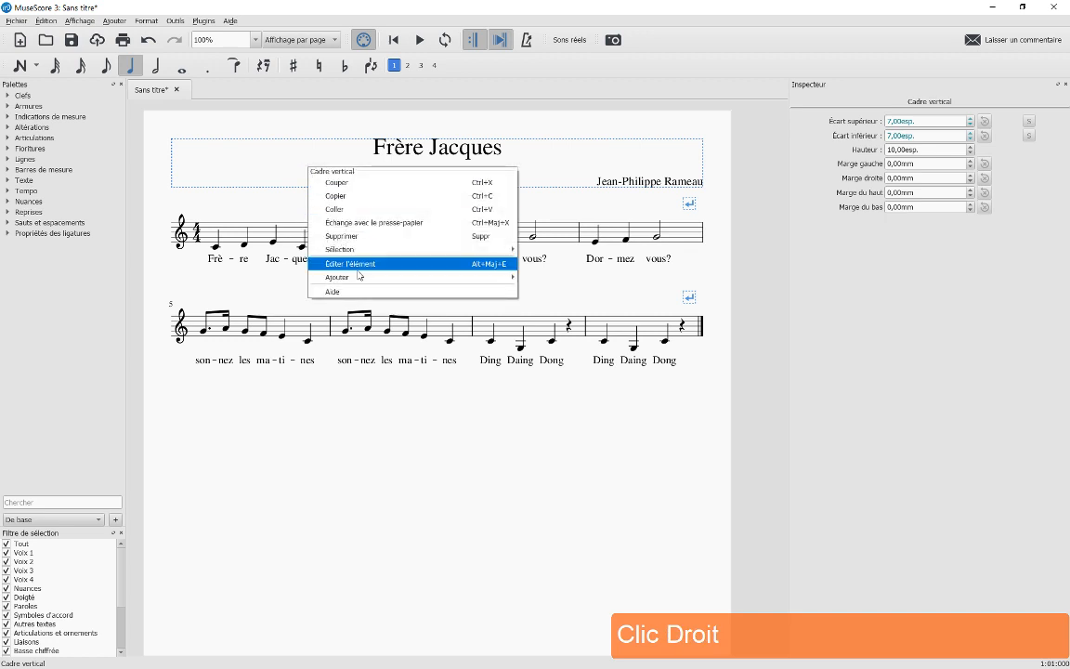
mouse_move(358, 283)
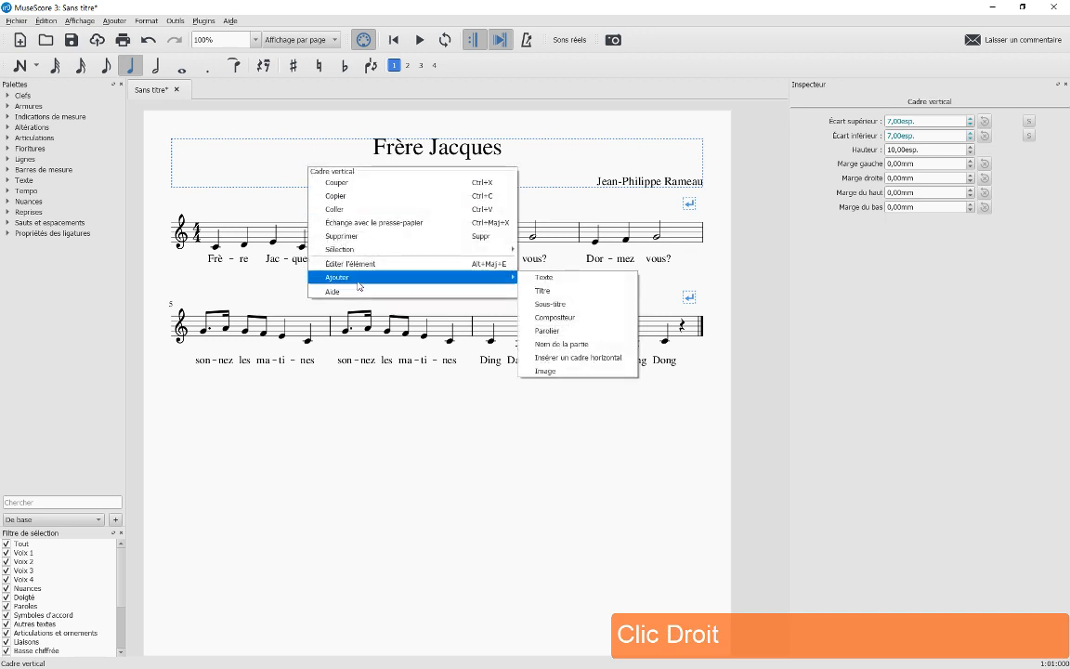
left_click(547, 330)
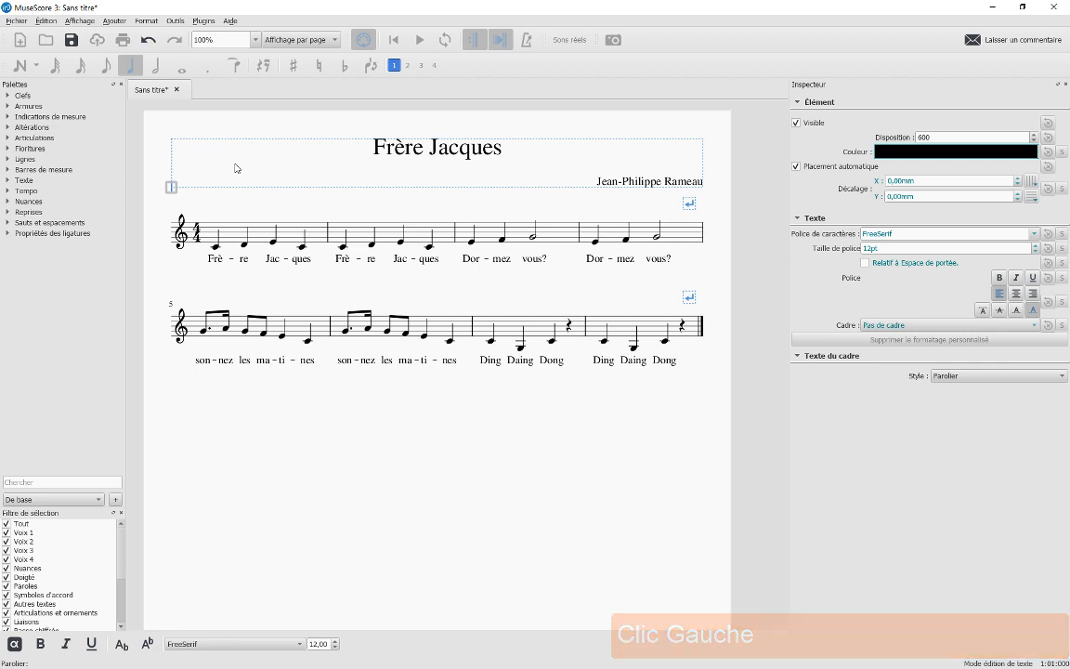
type("Anony")
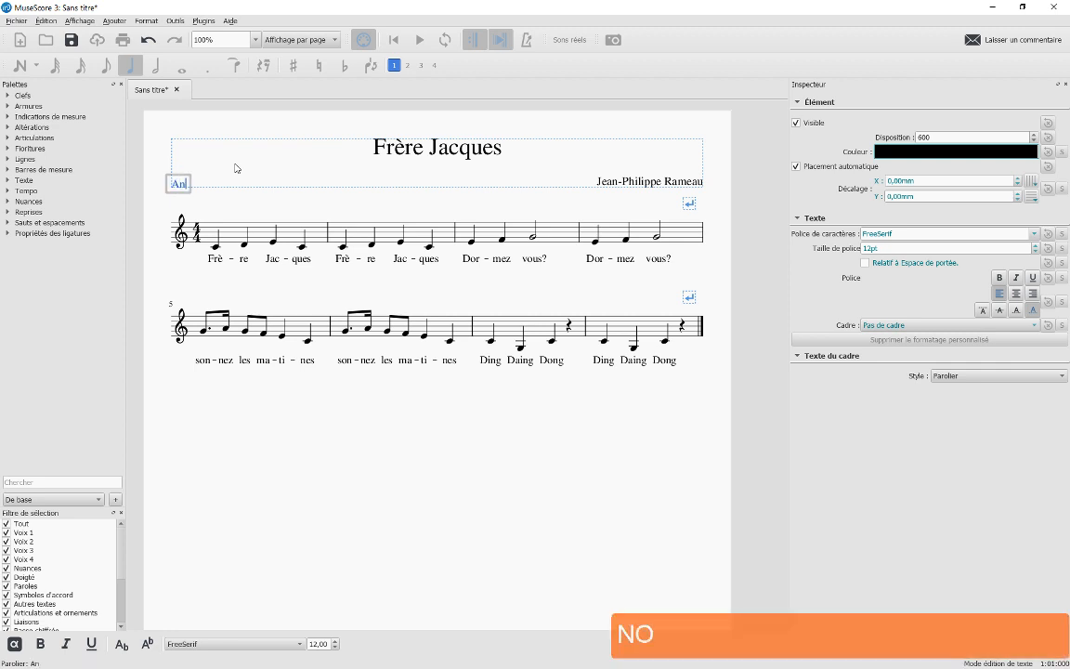
type("e")
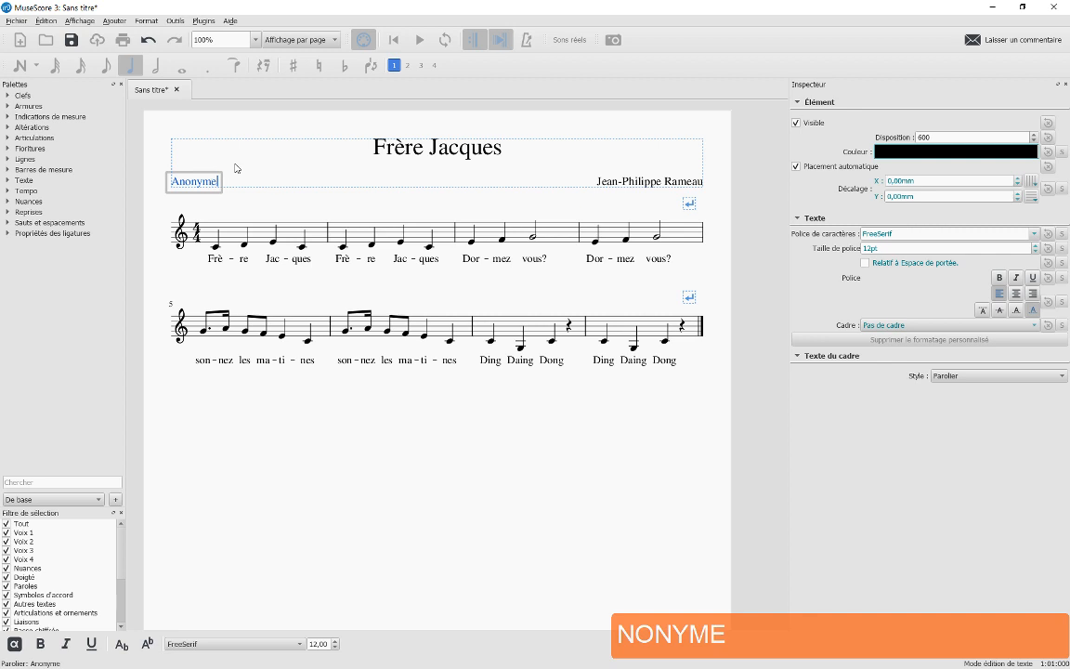
left_click(312, 198)
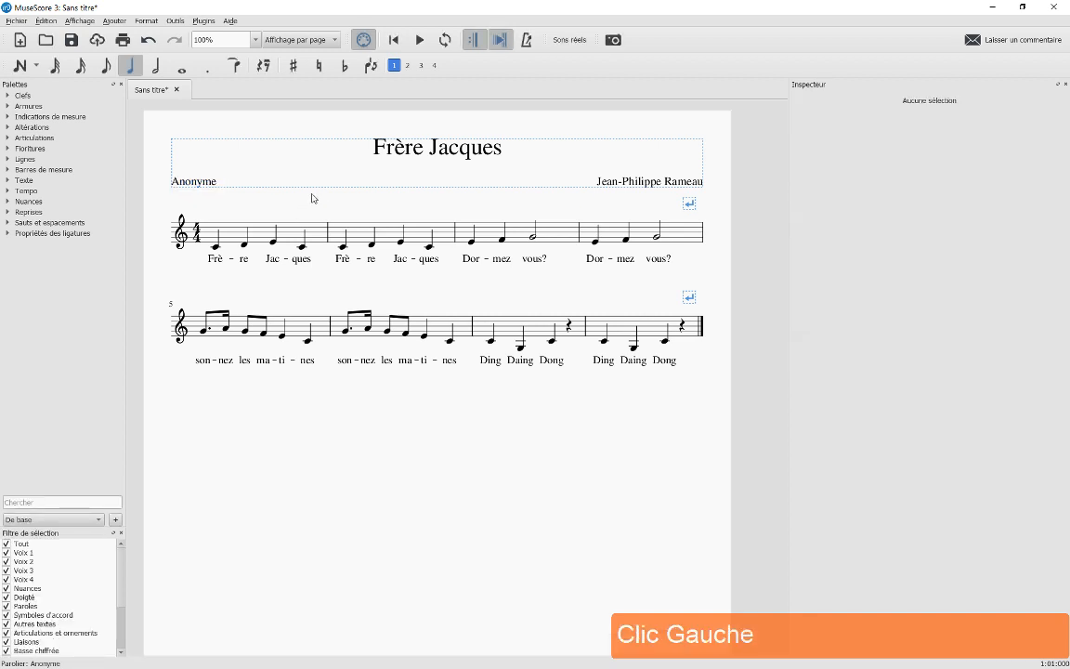
Place a ♩ = 80 tempo marking on the first note and change it to ♩ = 120
left_click(215, 247)
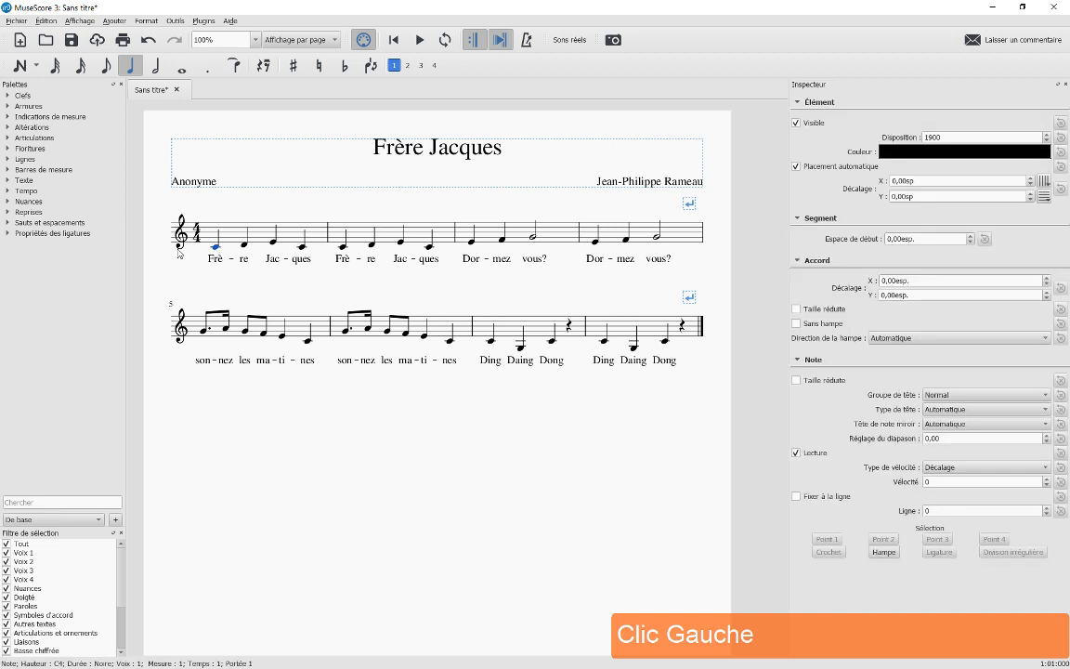
left_click(10, 192)
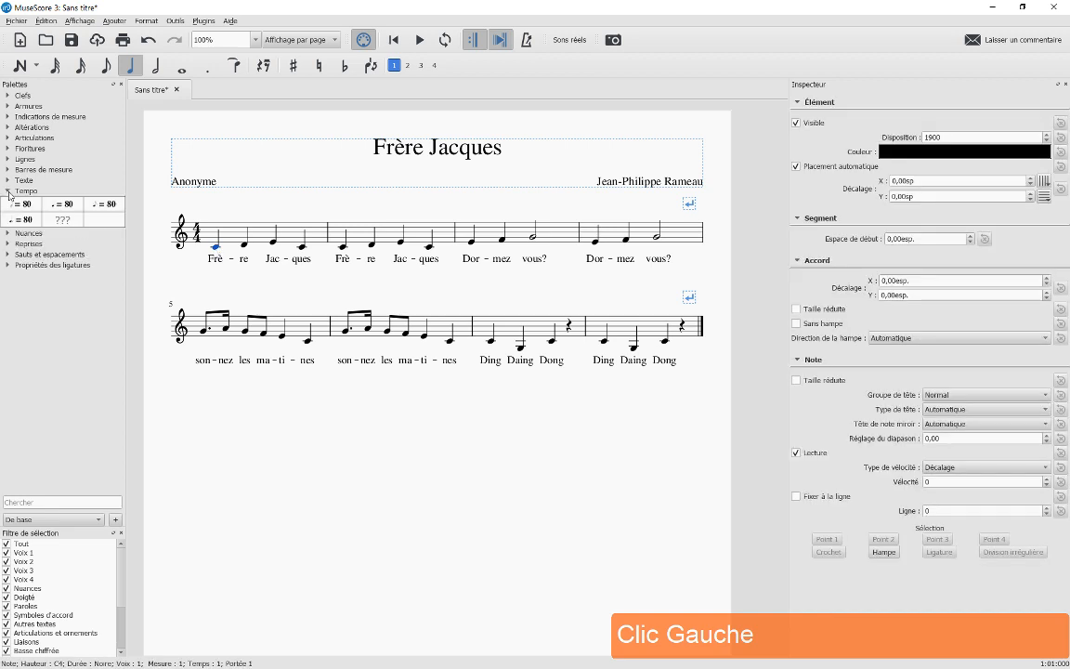
double_click(65, 206)
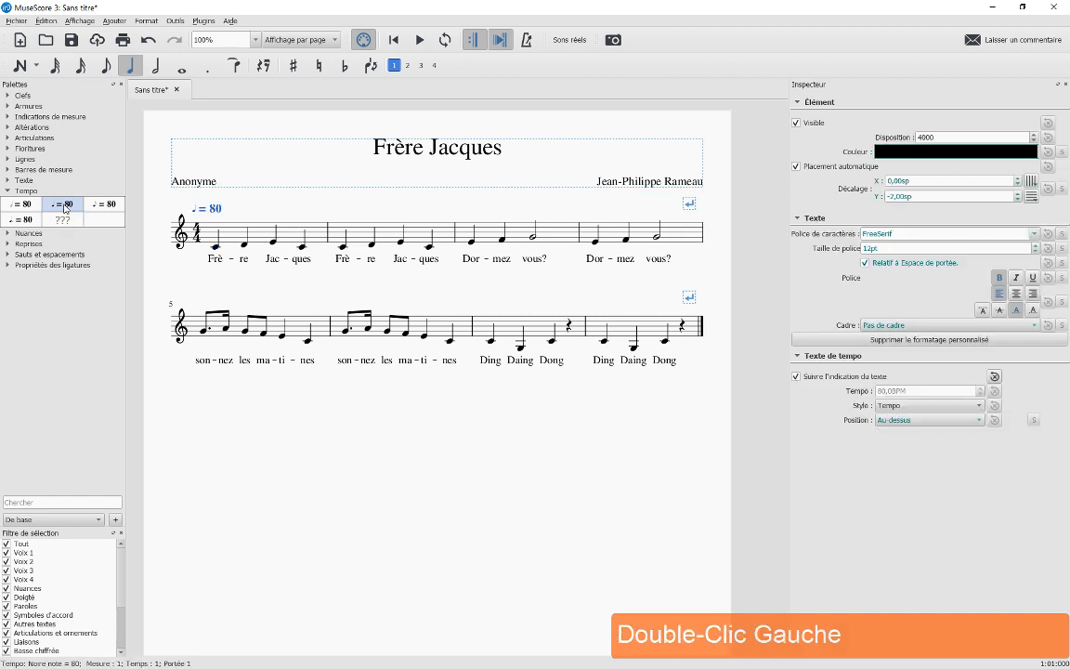
double_click(218, 211)
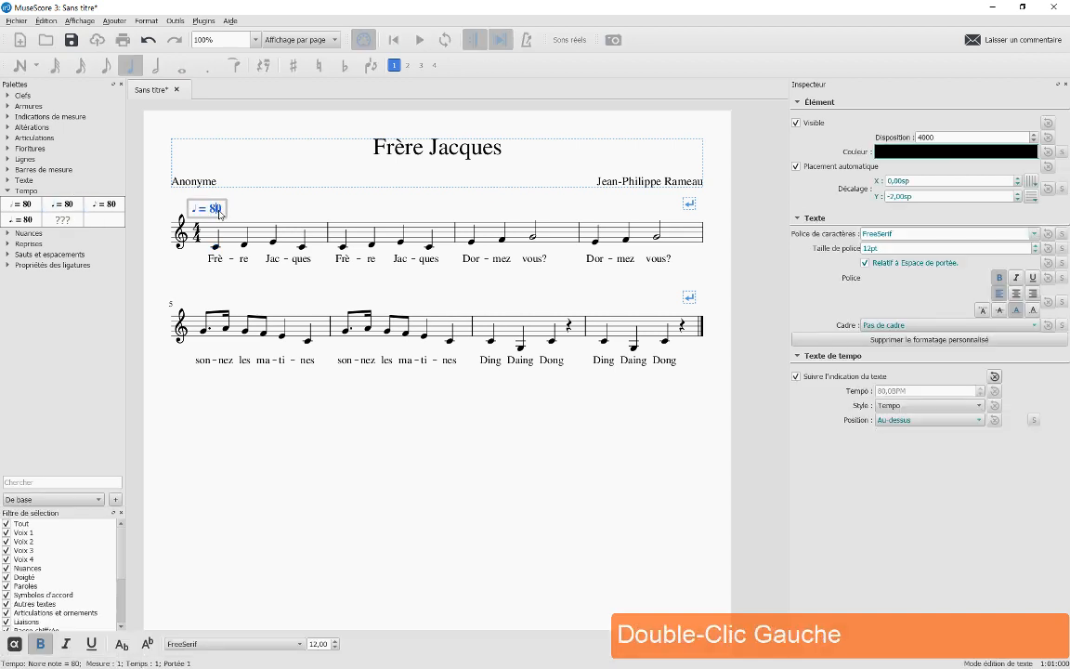
key("BackSpace")
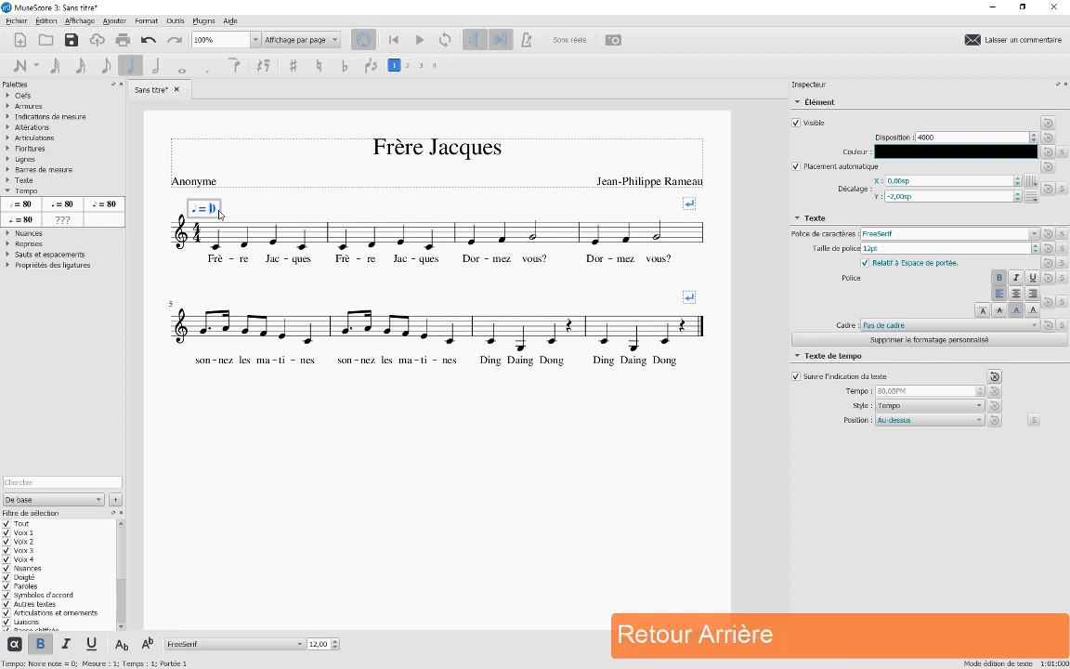
type("120")
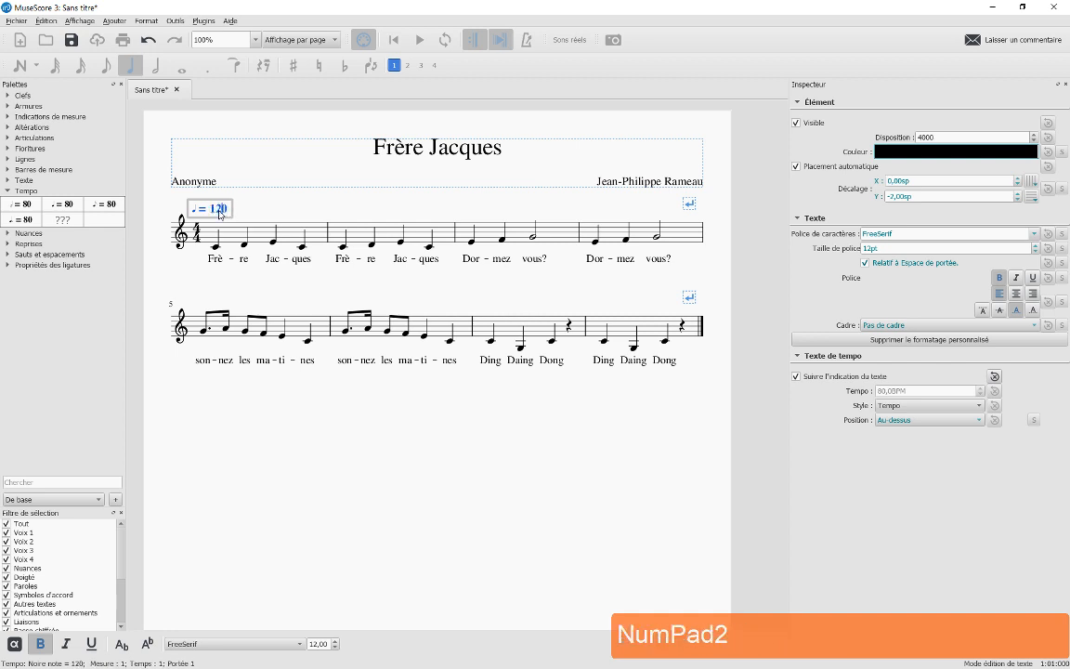
left_click(278, 214)
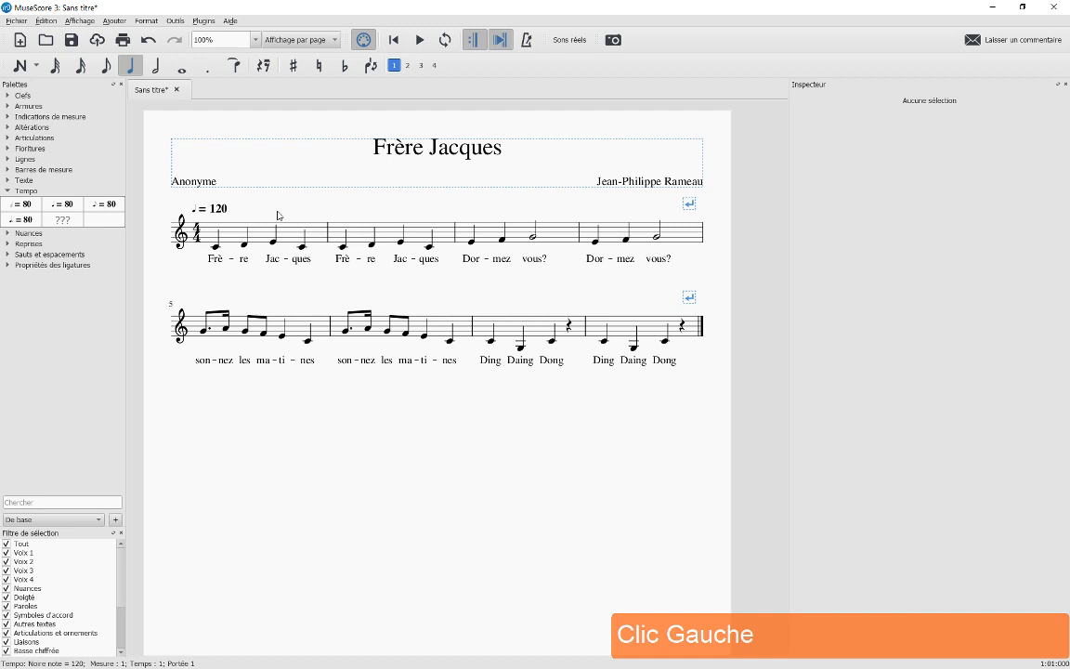
left_click(421, 40)
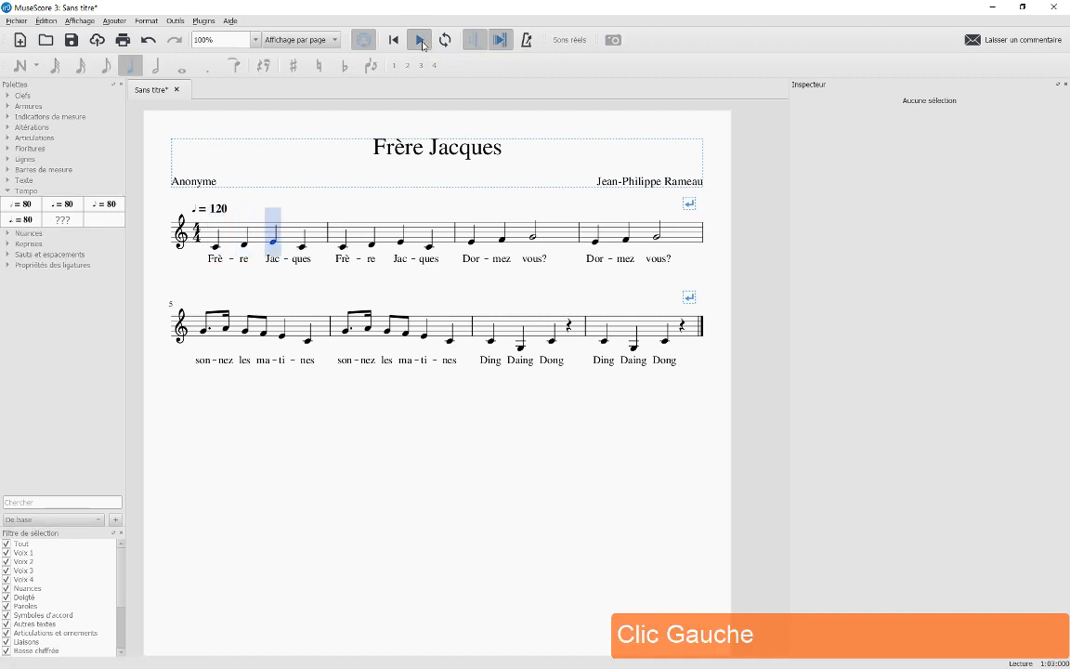